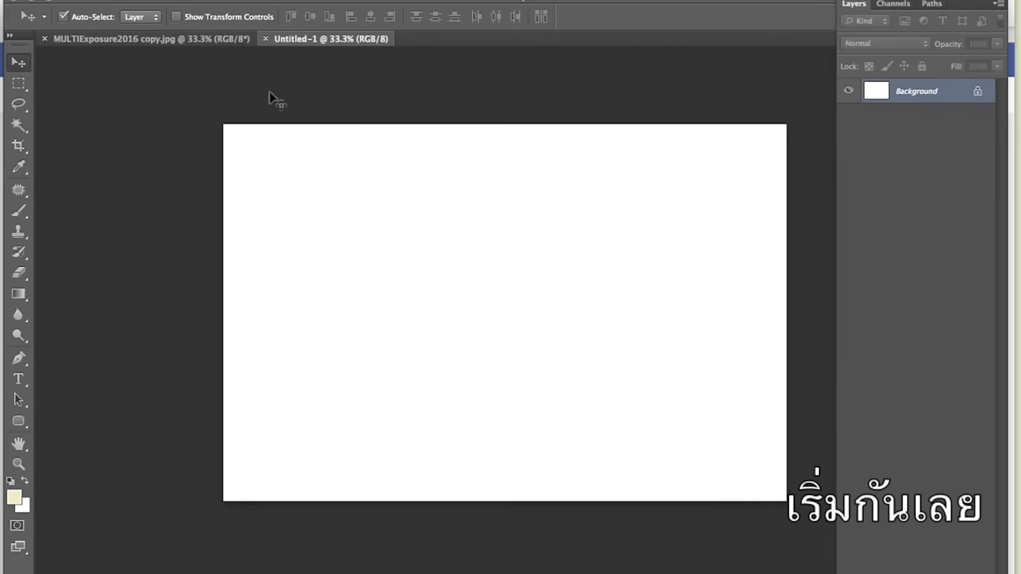
- Open the photo P5260077.JPG from the รูปถ่ายตัวเอง folder
click(132, 9)
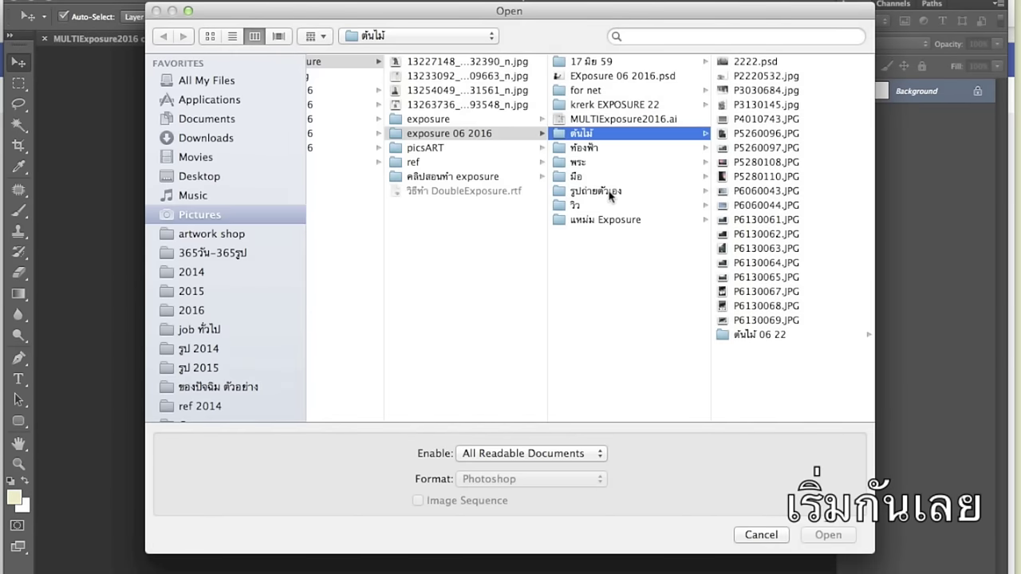
click(610, 196)
click(768, 119)
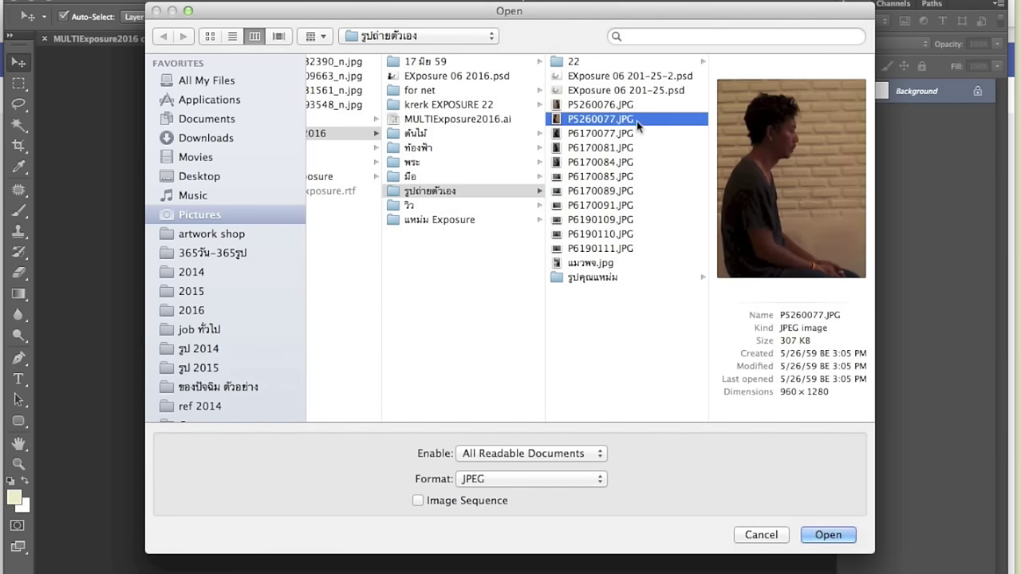
click(830, 534)
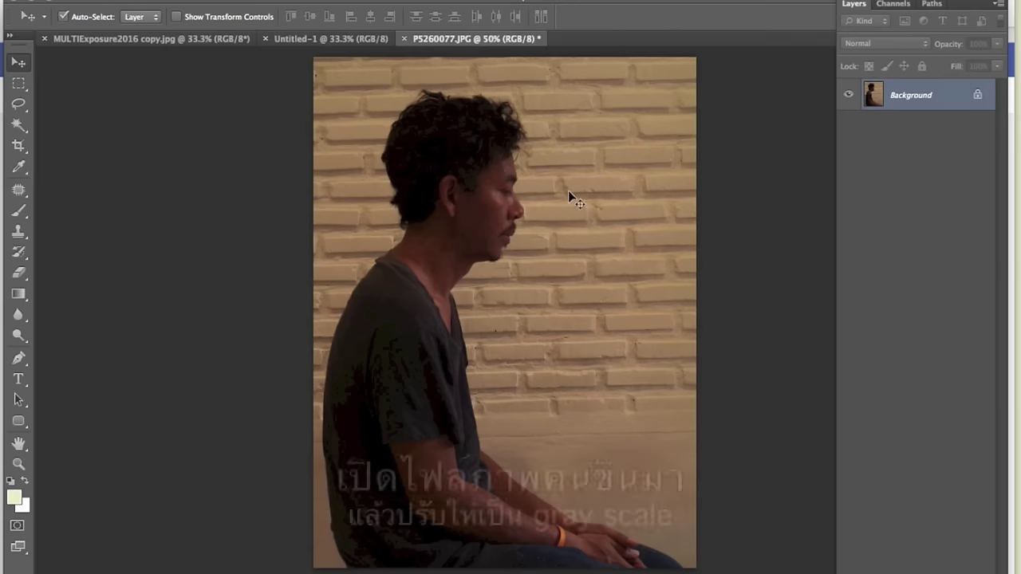
- Convert the seated man's photo to Grayscale mode
click(192, 1)
mouse_move(208, 5)
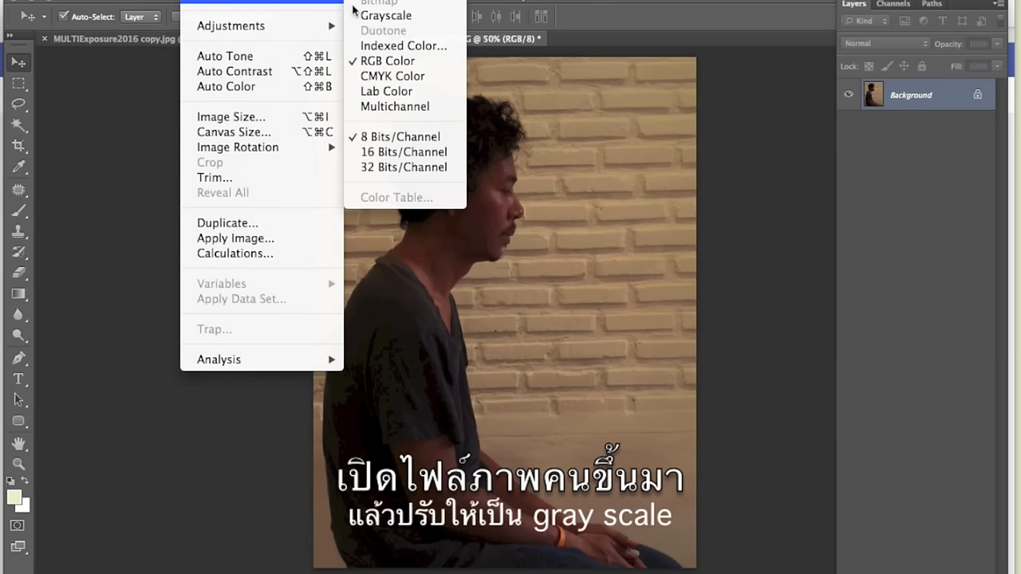
click(368, 14)
- Reshape the grayscale photo's tones with Curves, using one point high on the curve and another in the lower midrange
click(192, 0)
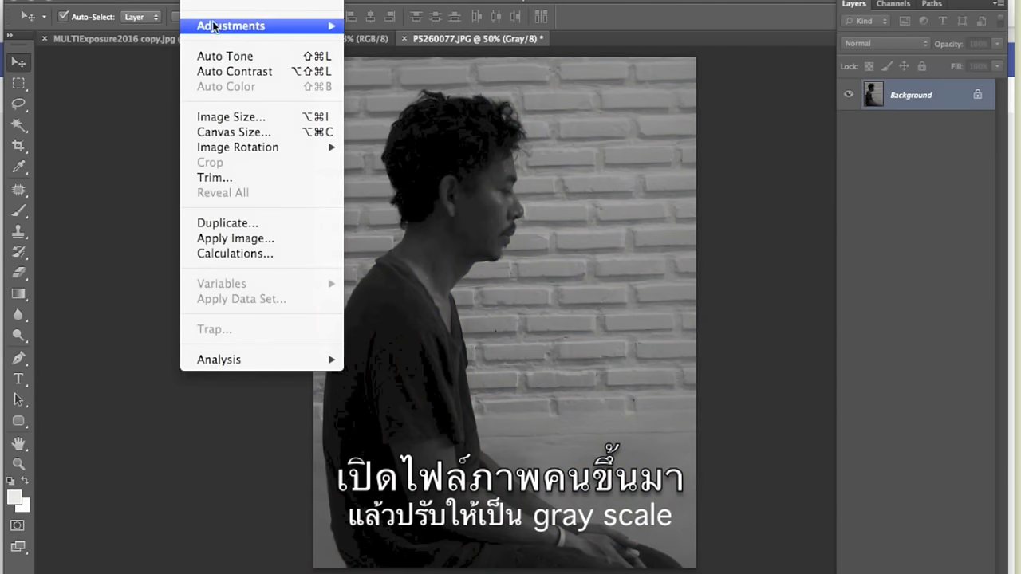
mouse_move(288, 28)
click(375, 56)
drag(848, 269, 844, 247)
drag(768, 333, 807, 356)
drag(845, 245, 864, 256)
drag(807, 355, 814, 356)
mouse_move(865, 264)
mouse_down()
mouse_move(861, 250)
mouse_move(872, 249)
mouse_up()
click(974, 172)
- Set the man's photo to brightness 150 and contrast 41 with Brightness/Contrast
click(195, 2)
mouse_move(239, 32)
click(383, 26)
drag(168, 398, 242, 403)
drag(160, 437, 190, 438)
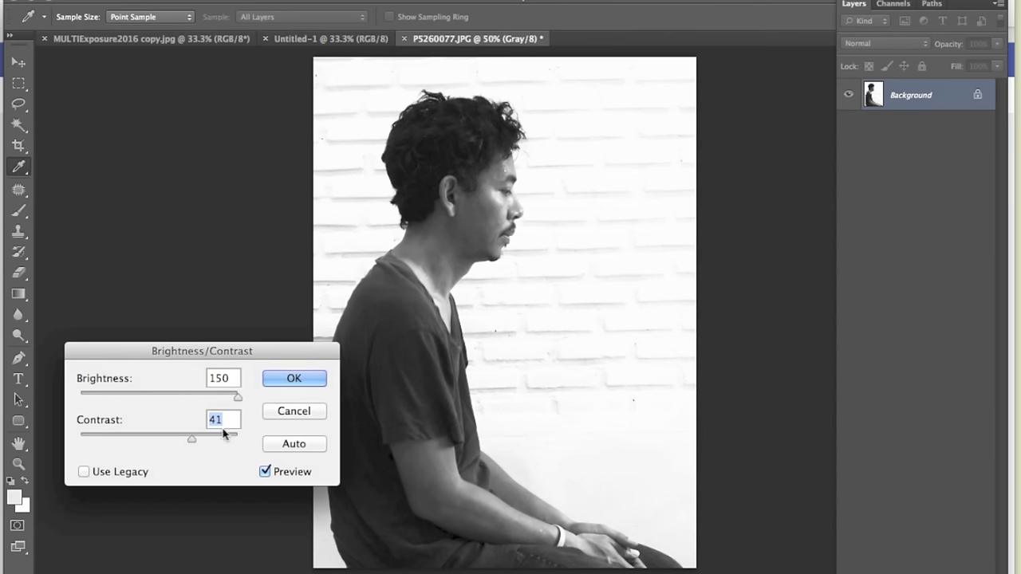
click(294, 378)
key(v)
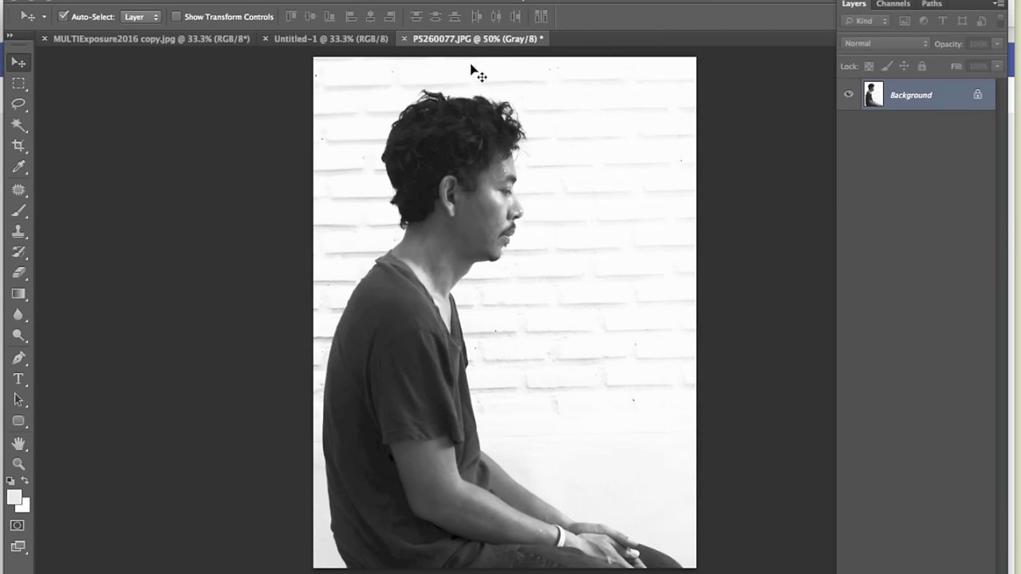
- Copy the adjusted photo of the man into the Untitled-1 document as a new layer
drag(528, 44, 686, 80)
drag(930, 100, 481, 242)
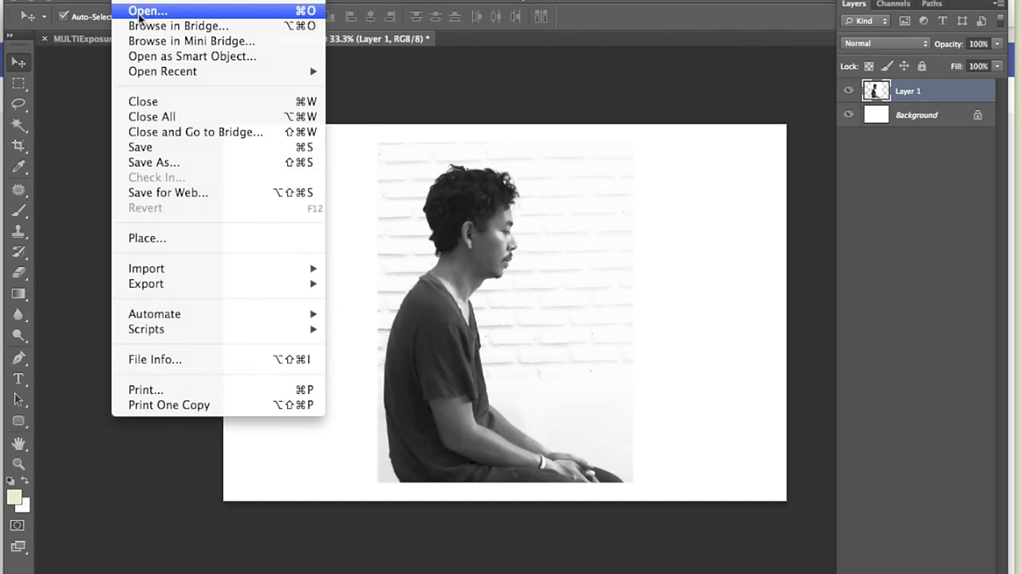
- Open ฟิล์ม120.jpg and copy its Background layer into the Untitled-1 document
click(143, 6)
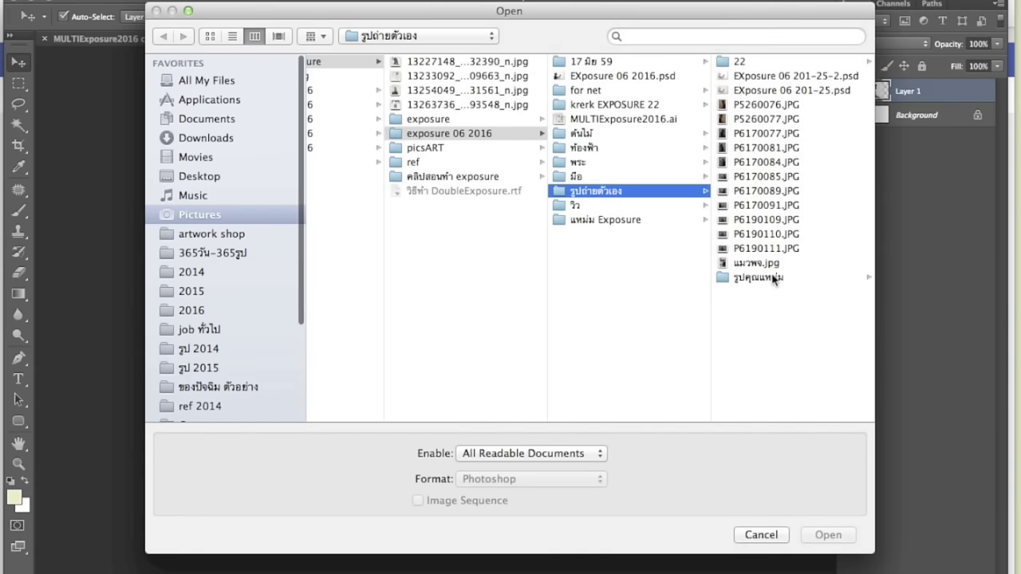
click(772, 278)
click(785, 91)
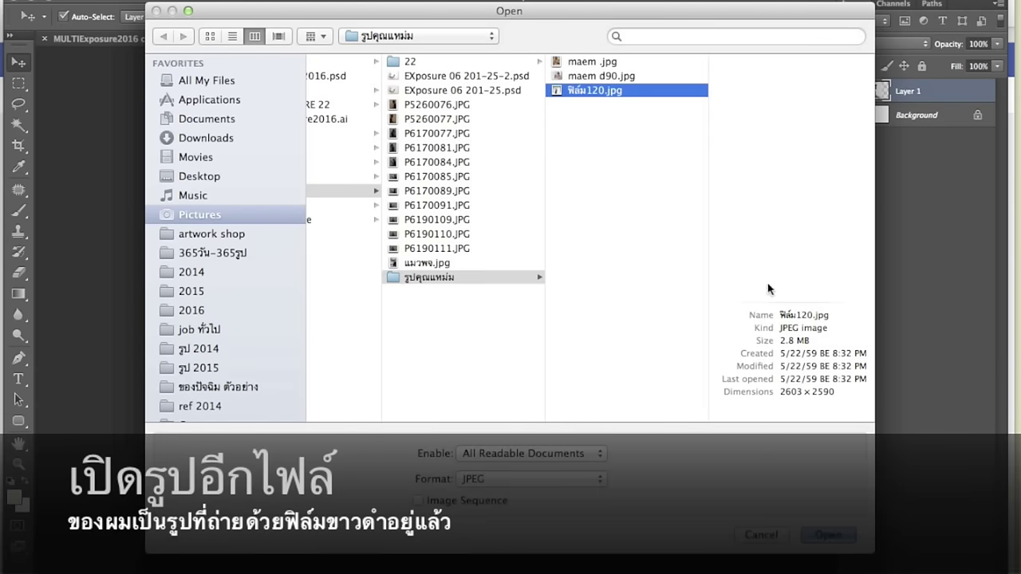
click(827, 535)
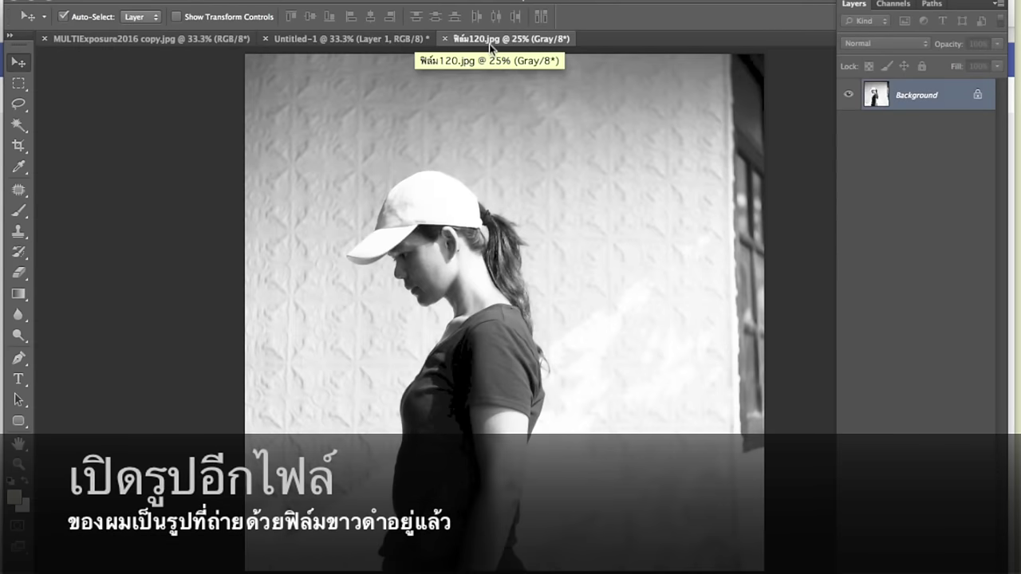
drag(493, 40, 578, 109)
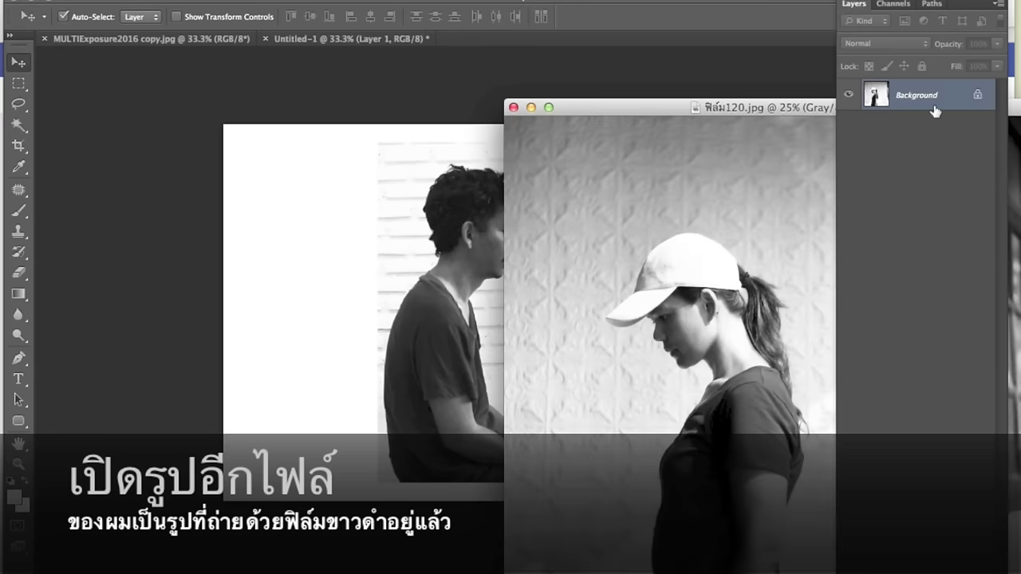
drag(907, 106, 725, 244)
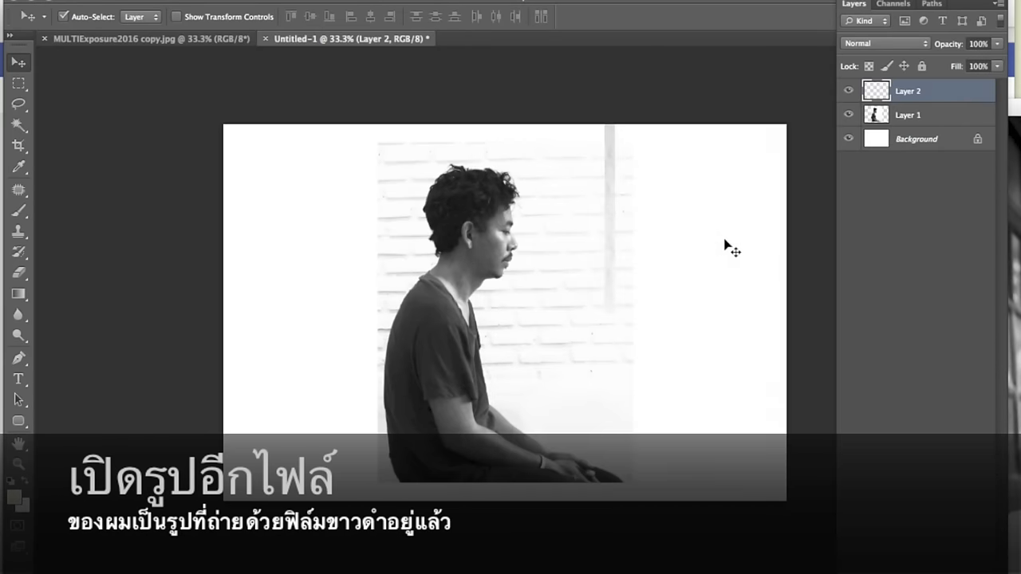
- Scale Layer 2 with the woman to about 67% and move it up until its lower edge nears the canvas bottom
key(super+minus)
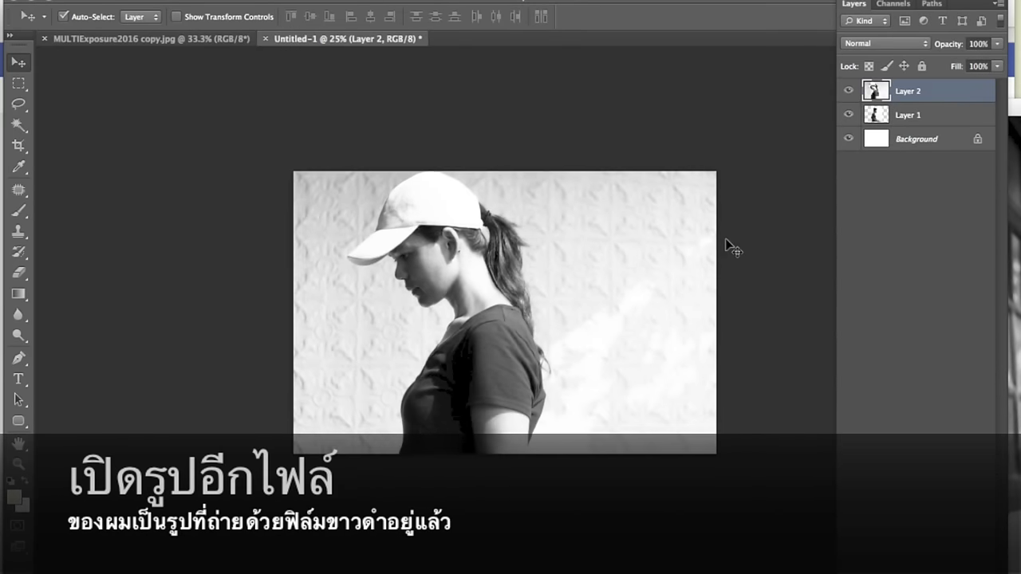
key(super+t)
key(super+minus)
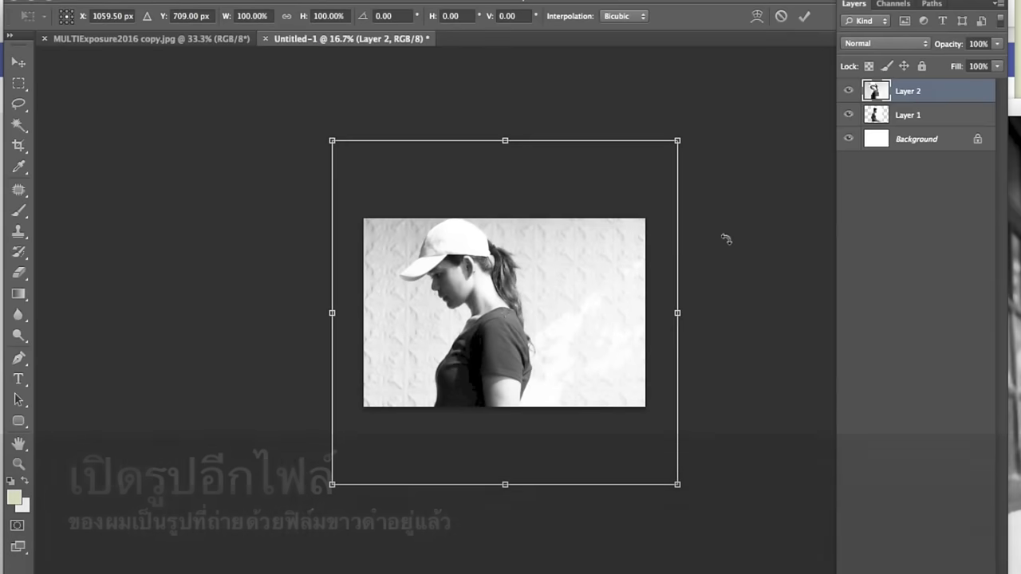
drag(679, 140, 636, 207)
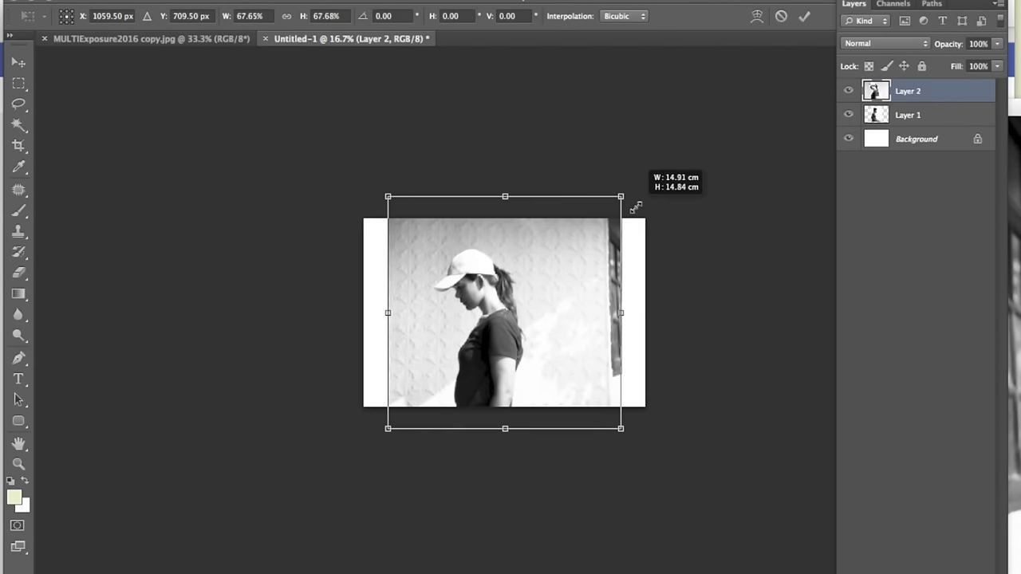
drag(557, 287, 558, 273)
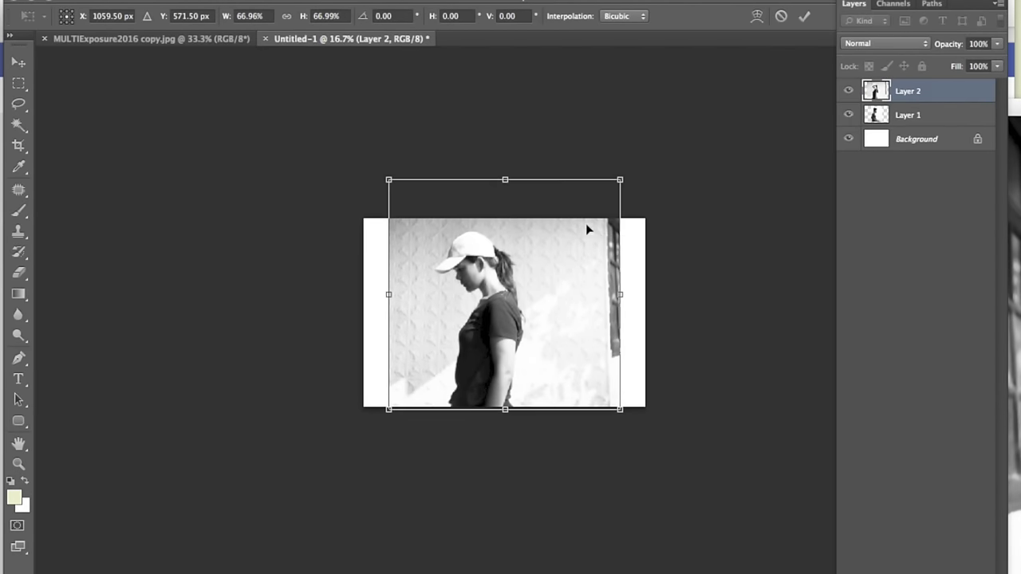
key(Return)
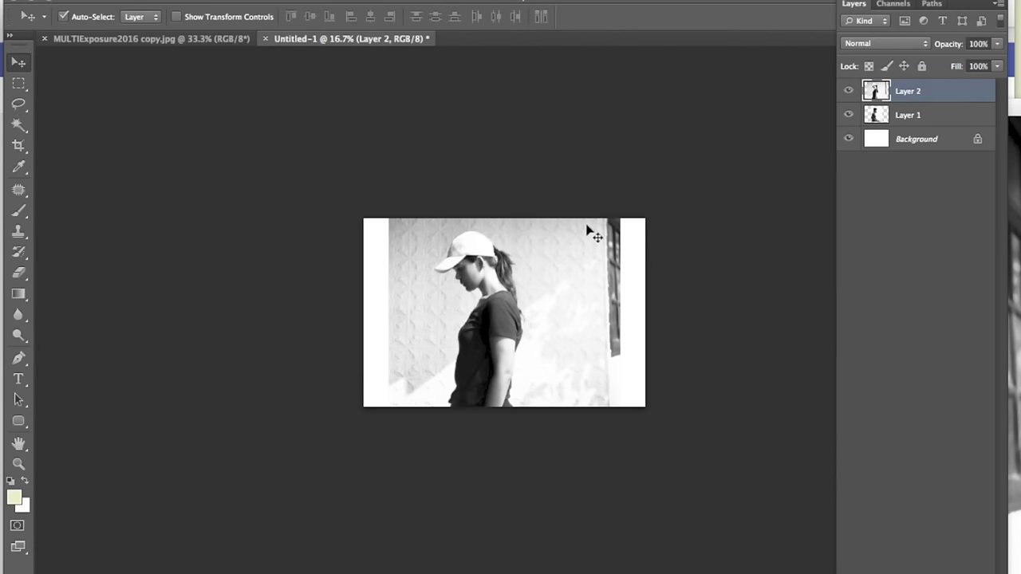
- Hide Layer 2, move the man on Layer 1 right and down to the canvas's bottom edge, and show Layer 2 again
key(super+equal)
key(super+equal)
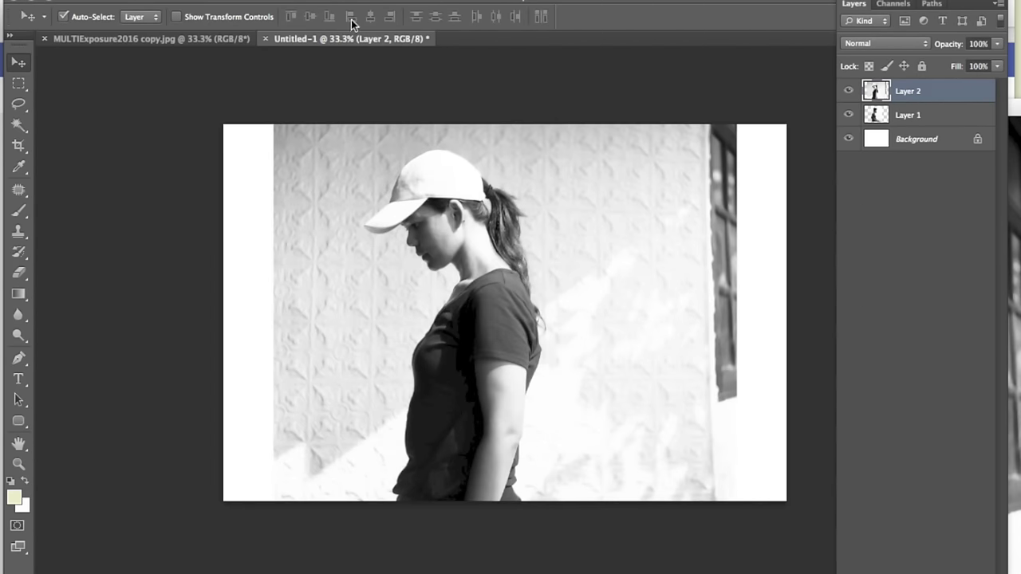
click(191, 0)
click(850, 90)
click(850, 91)
click(851, 91)
click(913, 118)
drag(559, 297, 663, 319)
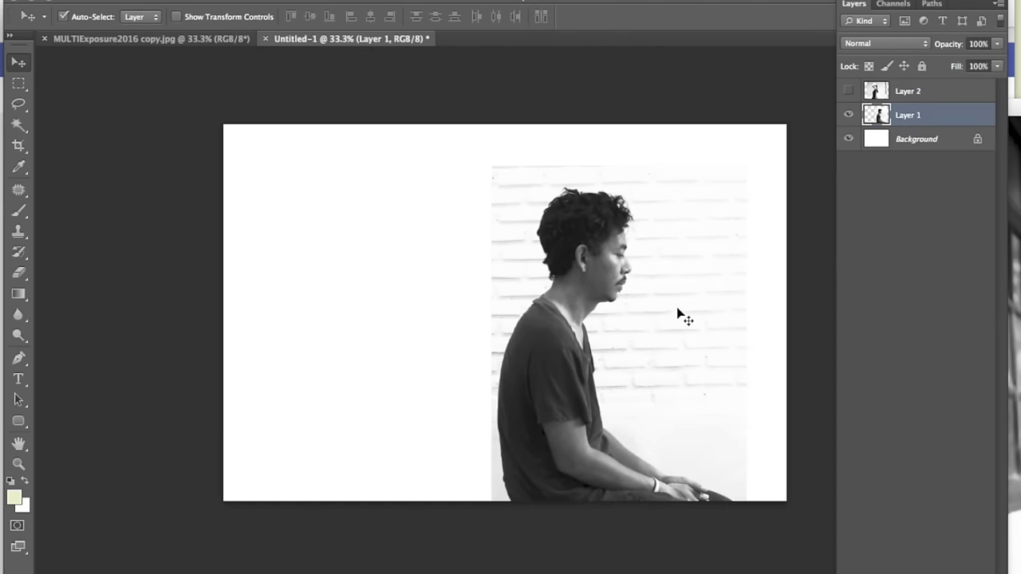
click(850, 91)
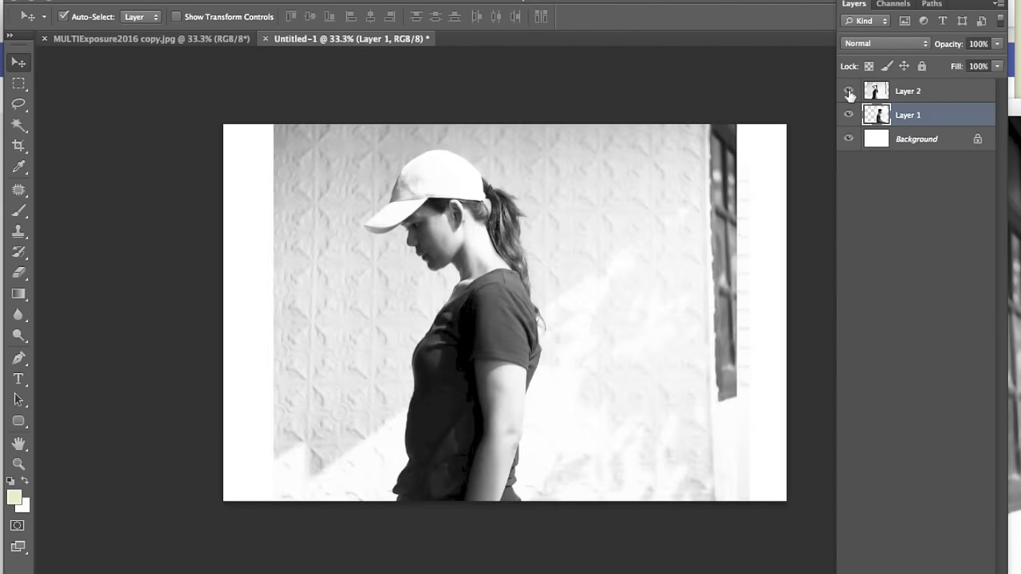
- Apply Brightness/Contrast to Layer 2 with brightness 56 and contrast 55
click(933, 94)
click(214, 4)
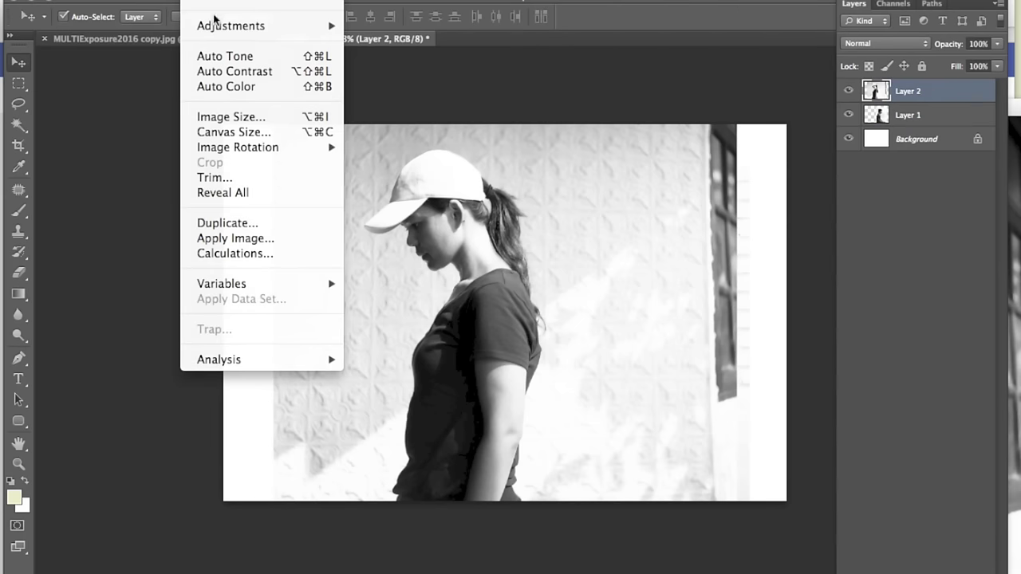
mouse_move(216, 25)
click(414, 25)
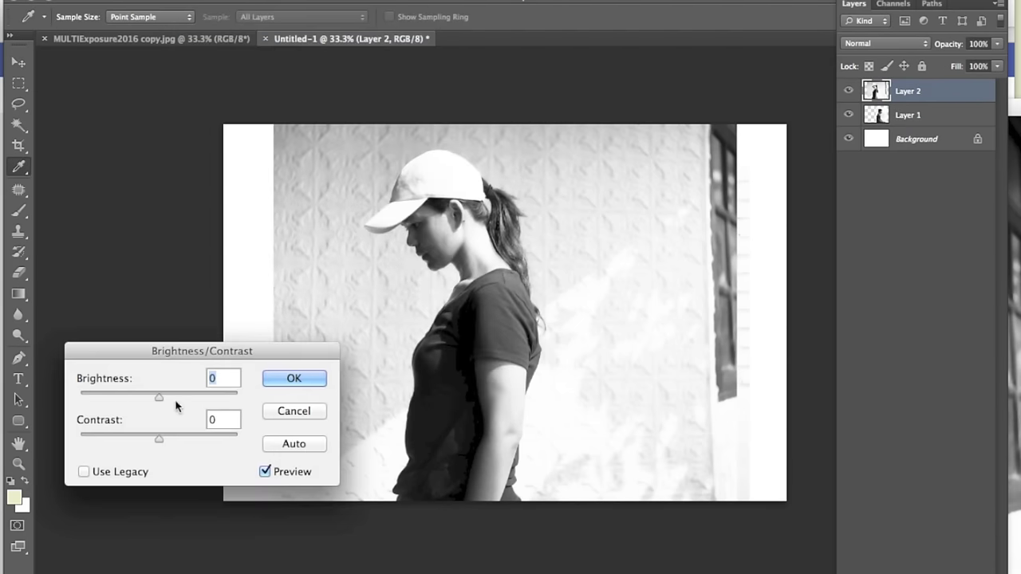
drag(159, 396, 188, 399)
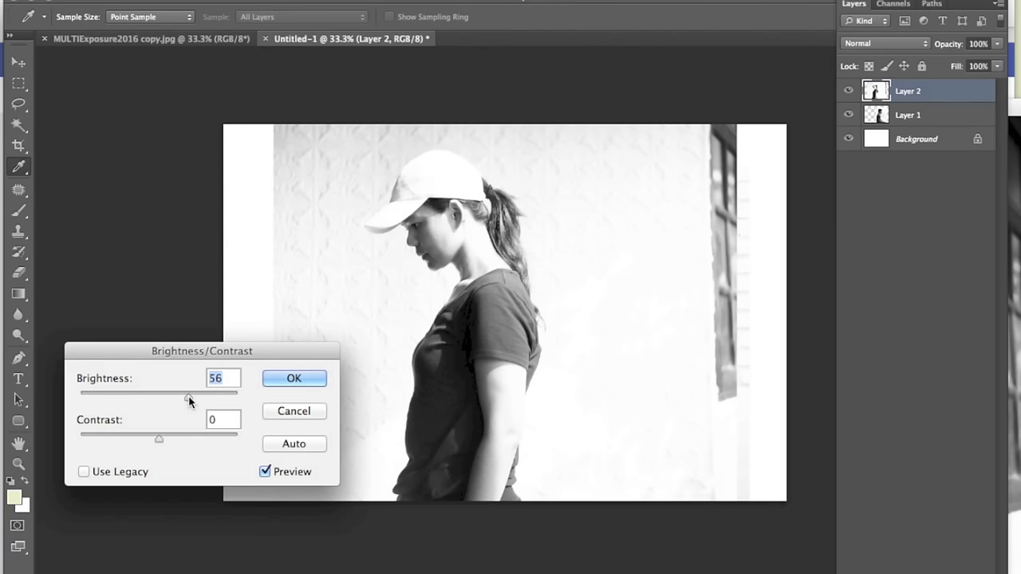
drag(162, 438, 199, 442)
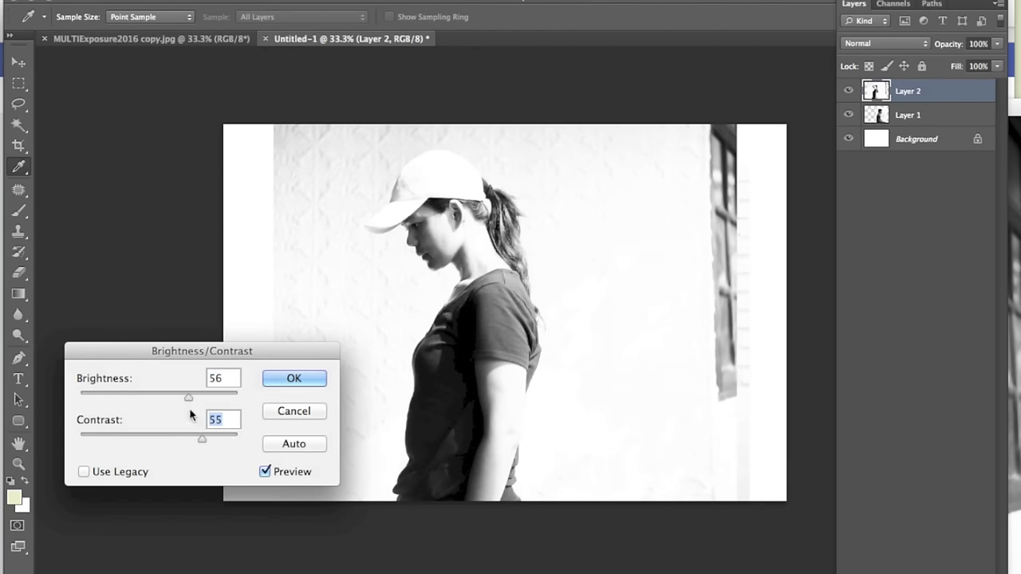
click(292, 378)
key(v)
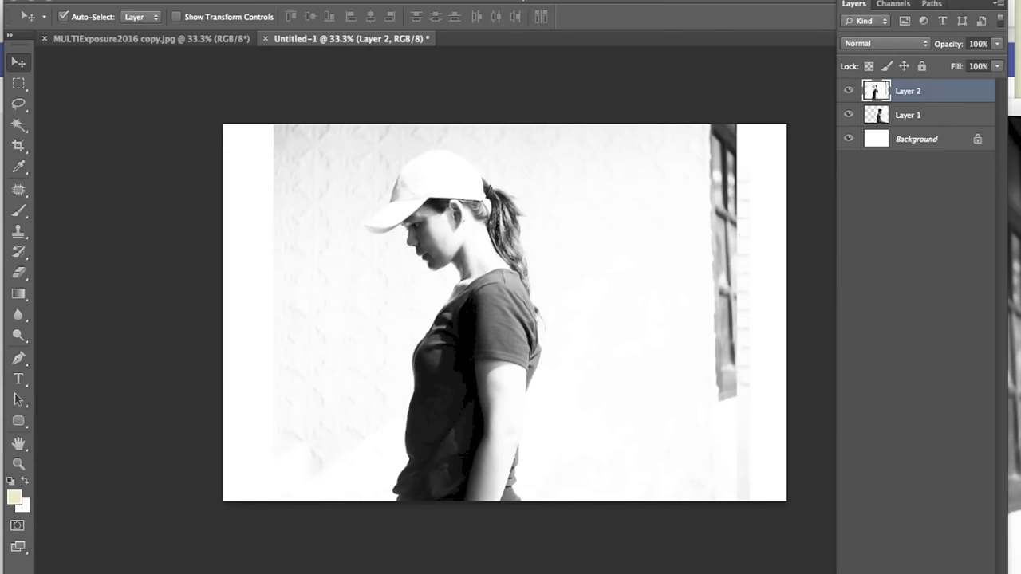
- Apply Curves to Layer 2, raising input 178 to output 198 and slightly lowering a second point in the darker tones
click(195, 0)
mouse_move(235, 26)
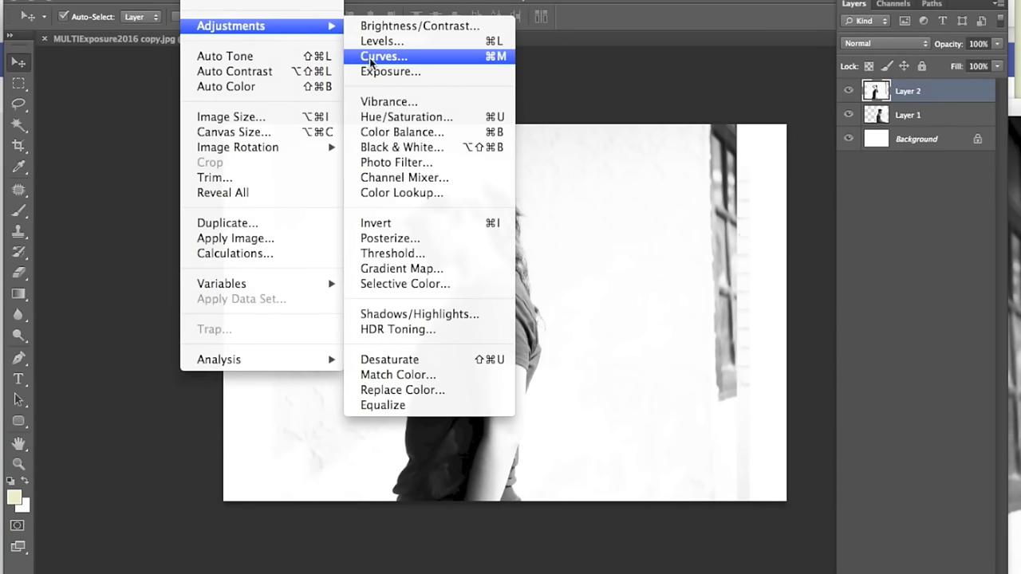
click(383, 56)
click(840, 270)
drag(840, 270, 838, 261)
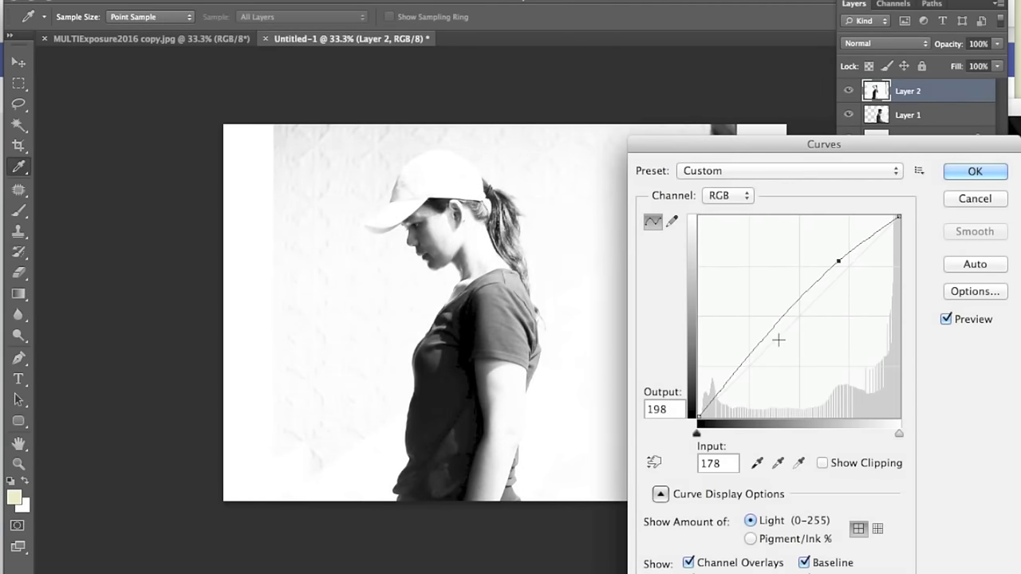
drag(778, 339, 779, 345)
click(974, 172)
key(v)
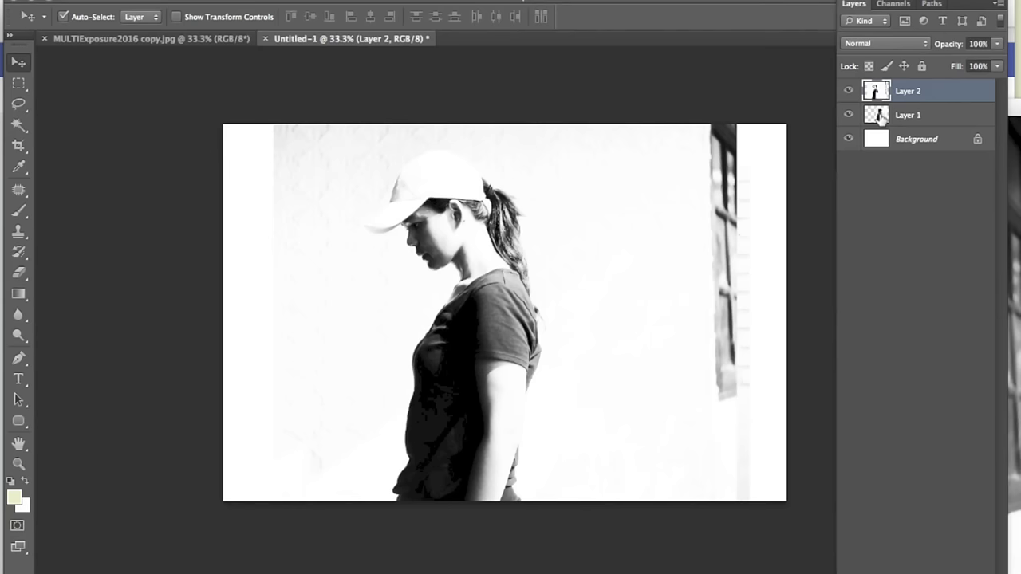
- Put Layer 1 above Layer 2 and spread the figures apart, the man further right and the woman slightly left
drag(879, 117, 877, 126)
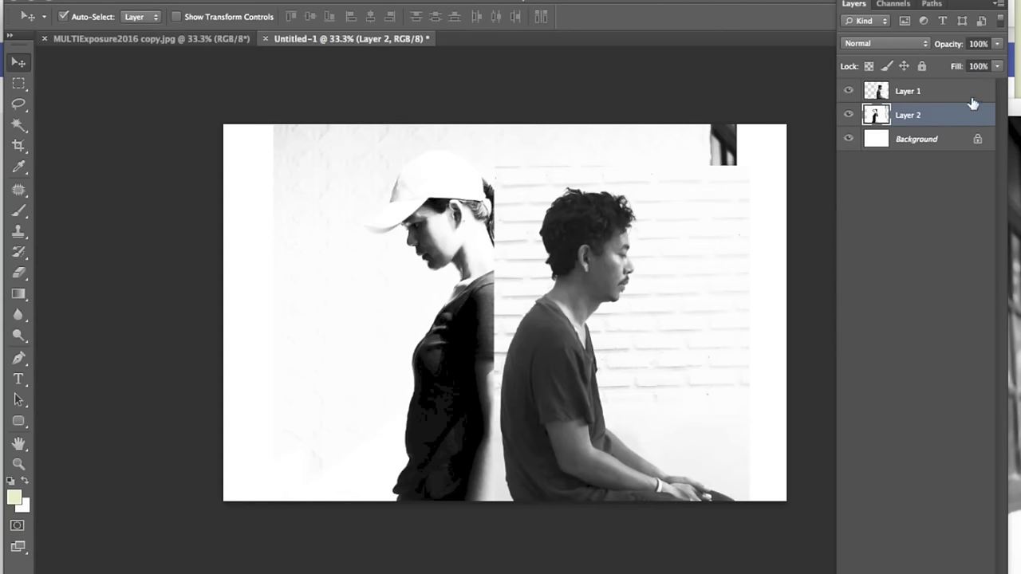
drag(655, 267, 698, 269)
click(929, 114)
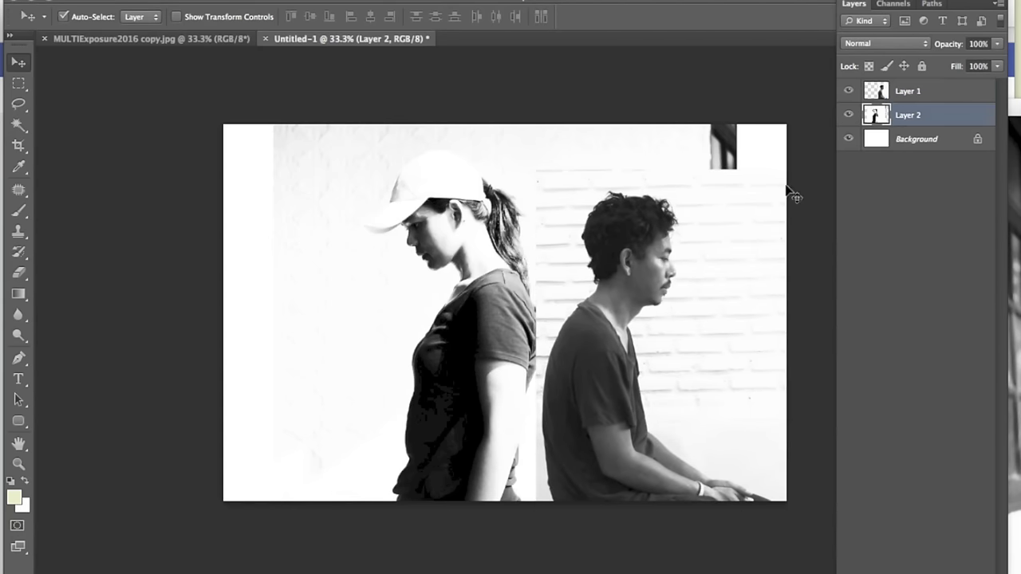
drag(469, 280, 451, 281)
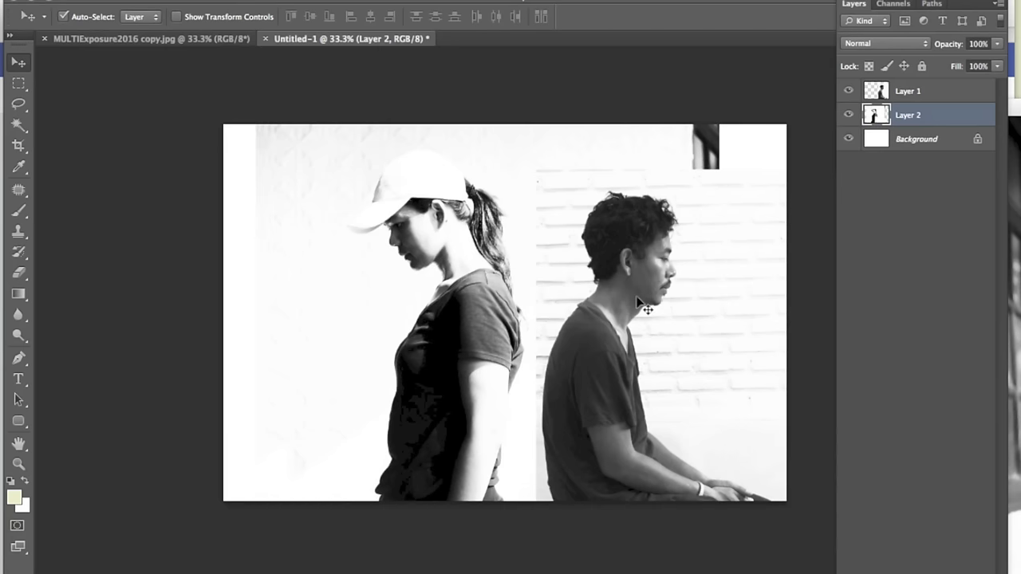
- Select Layer 1 from the canvas and shift the man slightly left and down
right_click(638, 303)
key(Escape)
right_click(642, 287)
click(674, 291)
drag(606, 313, 598, 323)
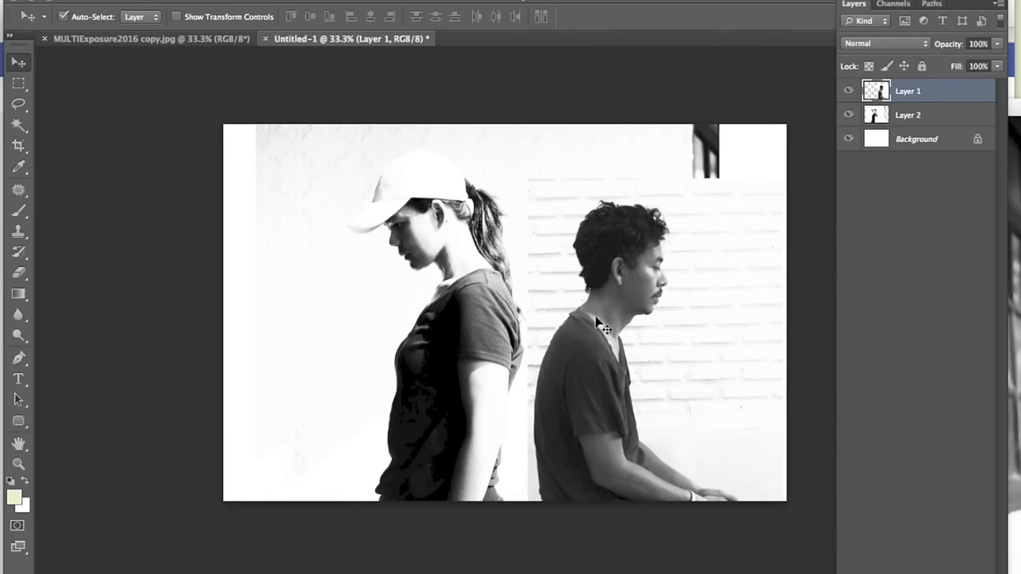
- Enlarge Layer 1 slightly with Free Transform and place the man back to back with the woman, running off the canvas bottom
key(ctrl+t)
drag(776, 186, 804, 147)
drag(647, 376, 636, 400)
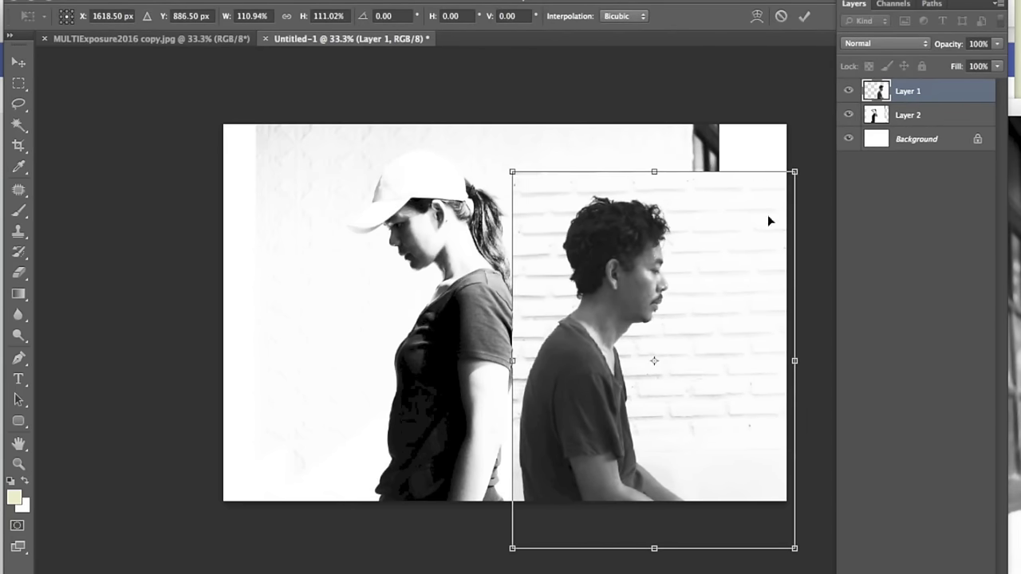
drag(795, 174, 806, 155)
mouse_move(675, 348)
mouse_down()
mouse_move(668, 342)
mouse_move(668, 358)
mouse_up()
key(Return)
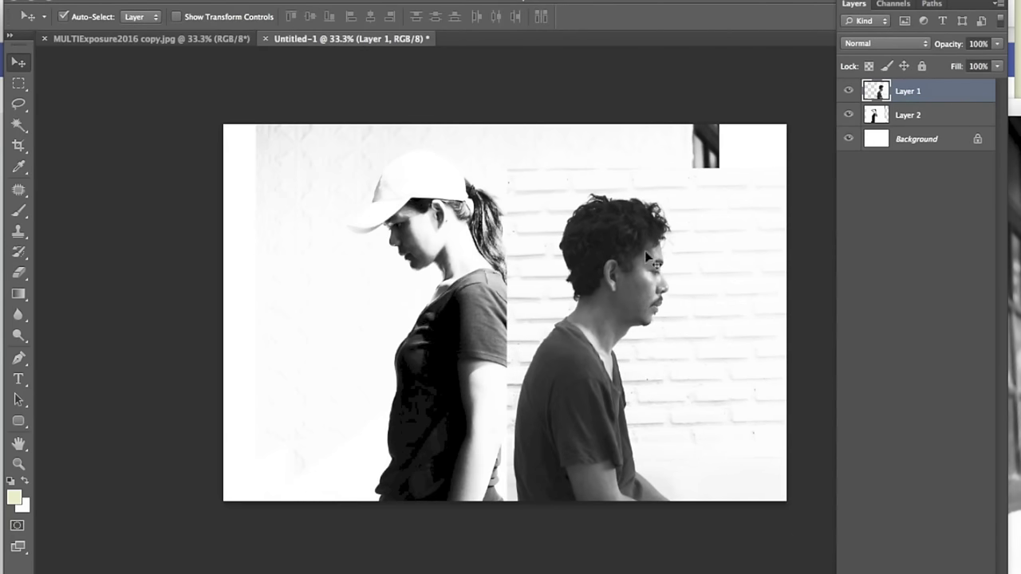
- Move Layer 1 and Layer 2 together slightly left, and nudge Layer 1 up a touch on its own
shift+click(908, 115)
drag(617, 292, 596, 296)
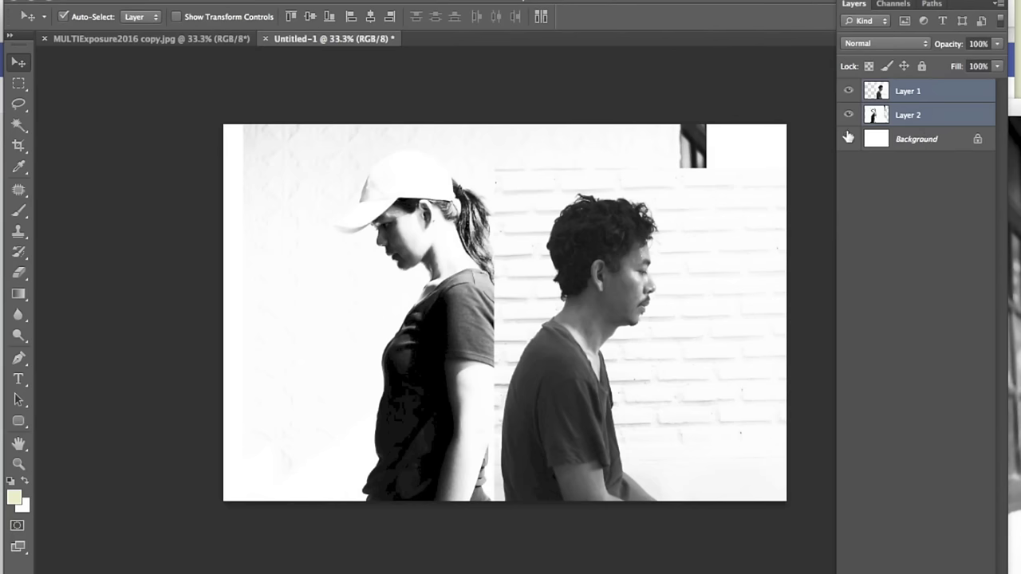
click(906, 194)
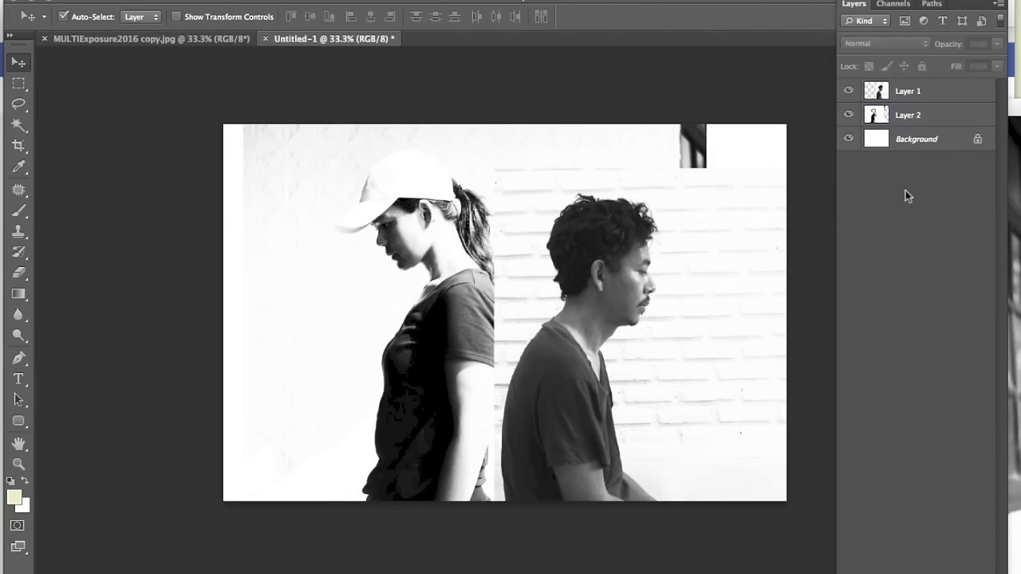
click(923, 97)
drag(543, 315, 538, 252)
- Apply Brightness/Contrast to Layer 1 with brightness 64 and strongly raised contrast
click(203, 2)
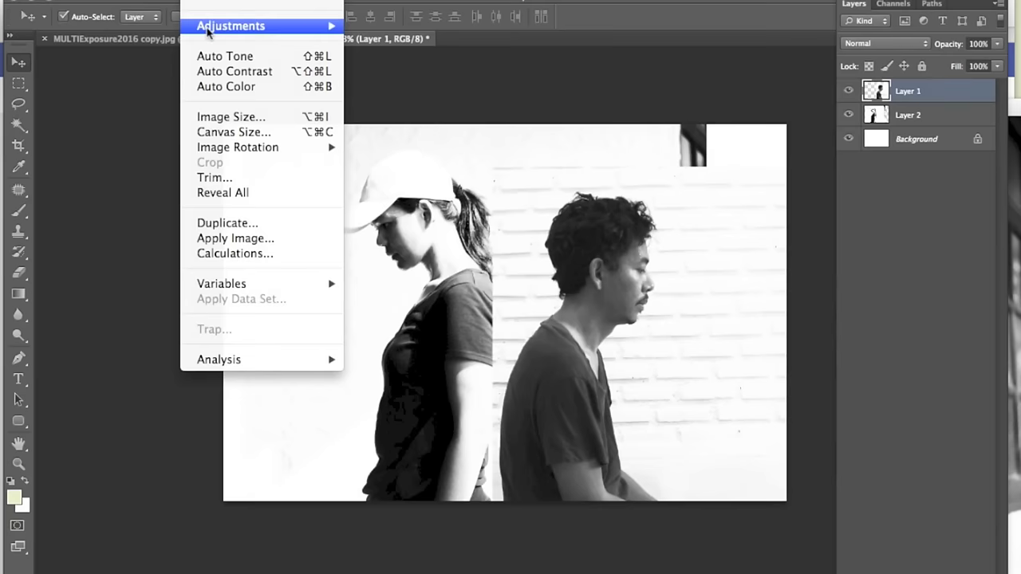
mouse_move(239, 25)
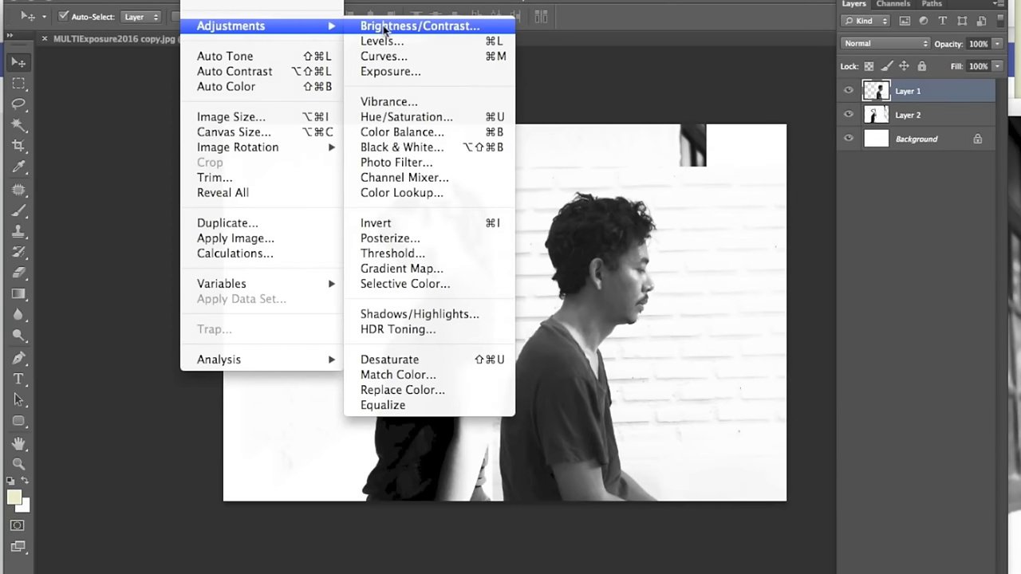
click(385, 26)
drag(159, 396, 179, 396)
drag(159, 438, 183, 438)
drag(178, 397, 192, 398)
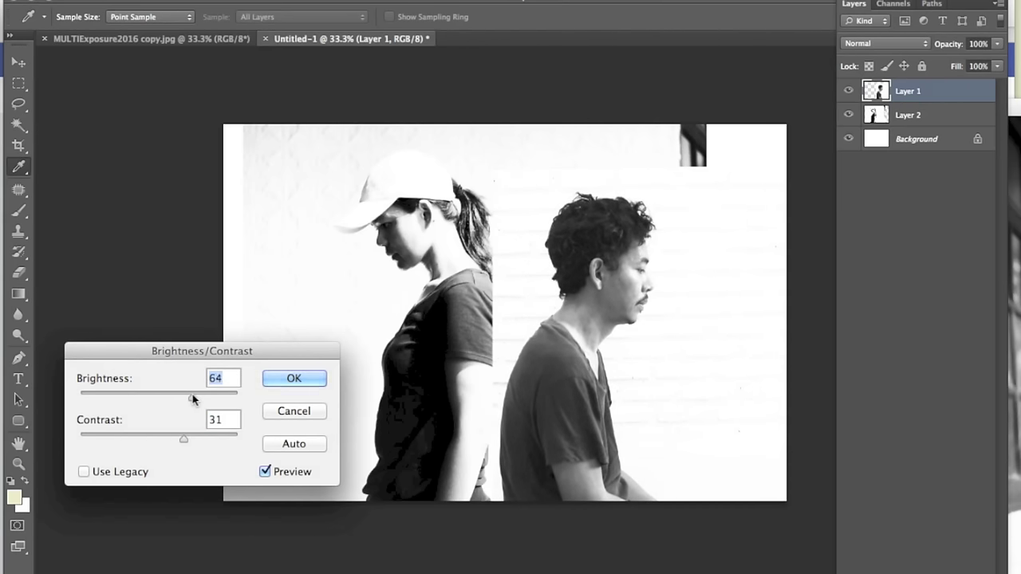
drag(185, 435, 220, 444)
click(295, 378)
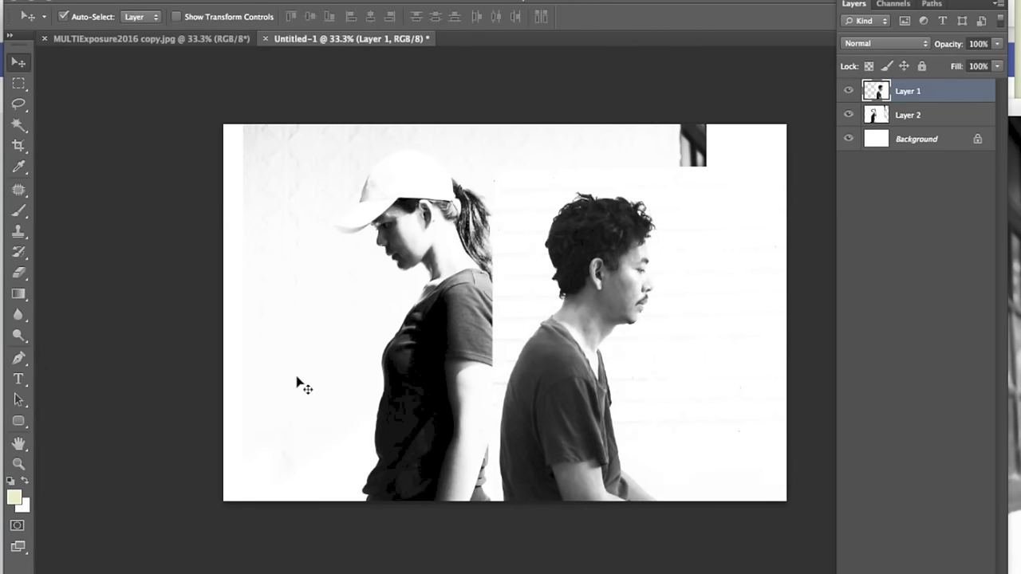
- Apply Curves to Layer 1, lowering input 110 to output 80 and adding a second point in the lighter tones
click(209, 1)
mouse_move(220, 29)
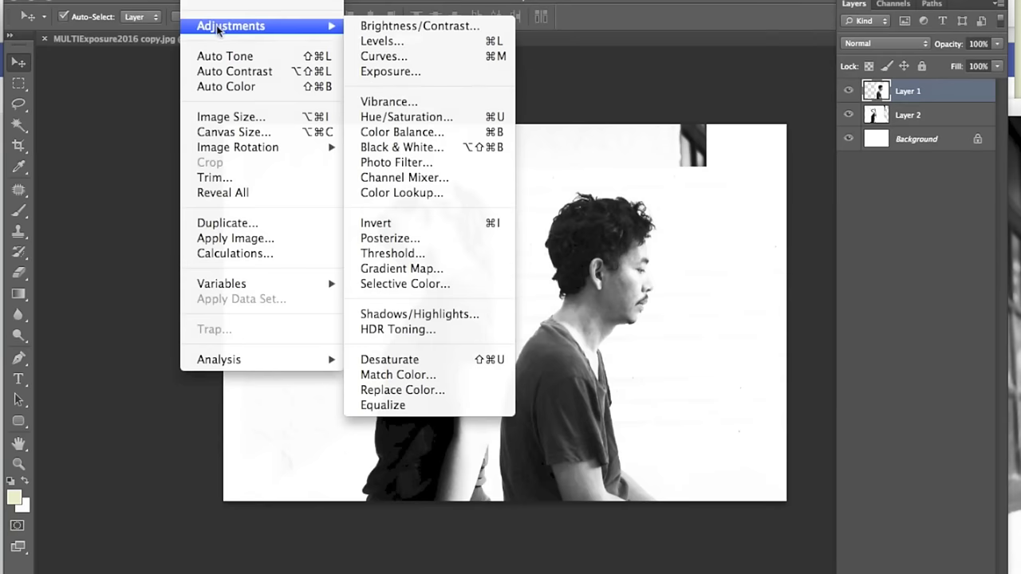
click(367, 56)
drag(785, 144, 894, 119)
click(881, 327)
drag(882, 327, 894, 329)
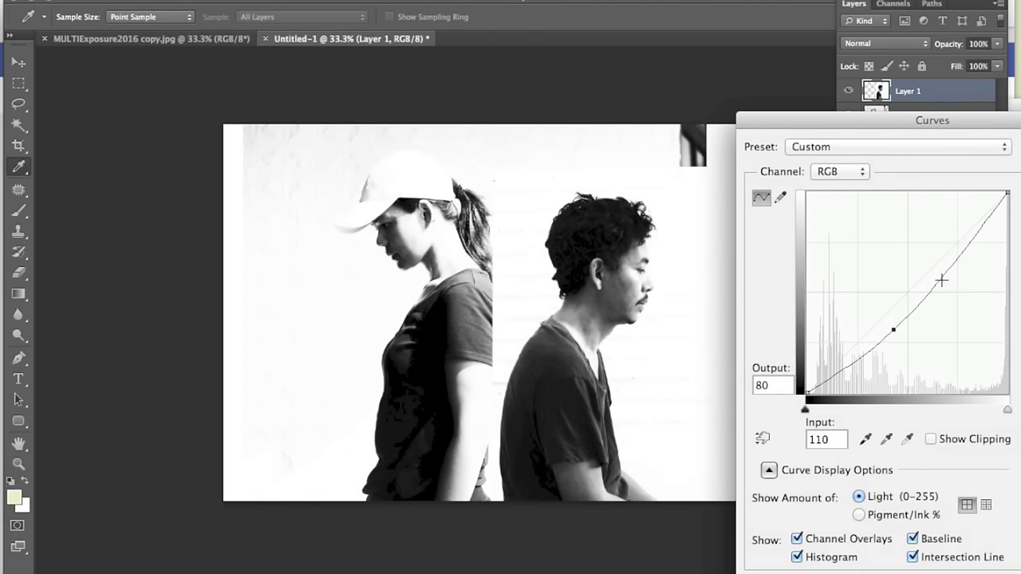
click(955, 254)
drag(956, 252, 956, 252)
key(Return)
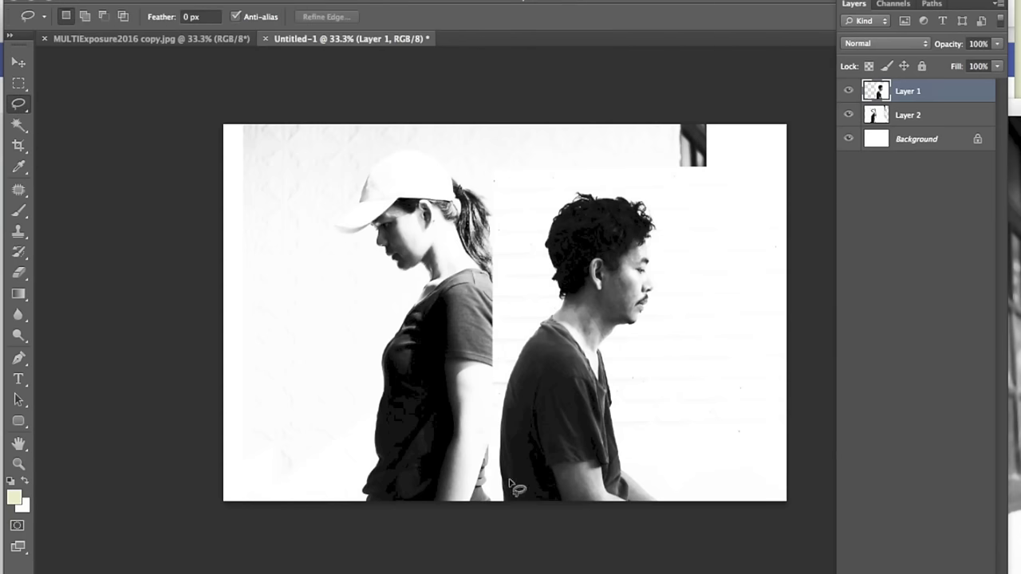
- Delete the lassoed Layer 1 background behind the man's back to uncover the woman's back, and shift the man slightly down
mouse_move(498, 486)
mouse_down()
mouse_move(501, 392)
mouse_move(542, 311)
mouse_up()
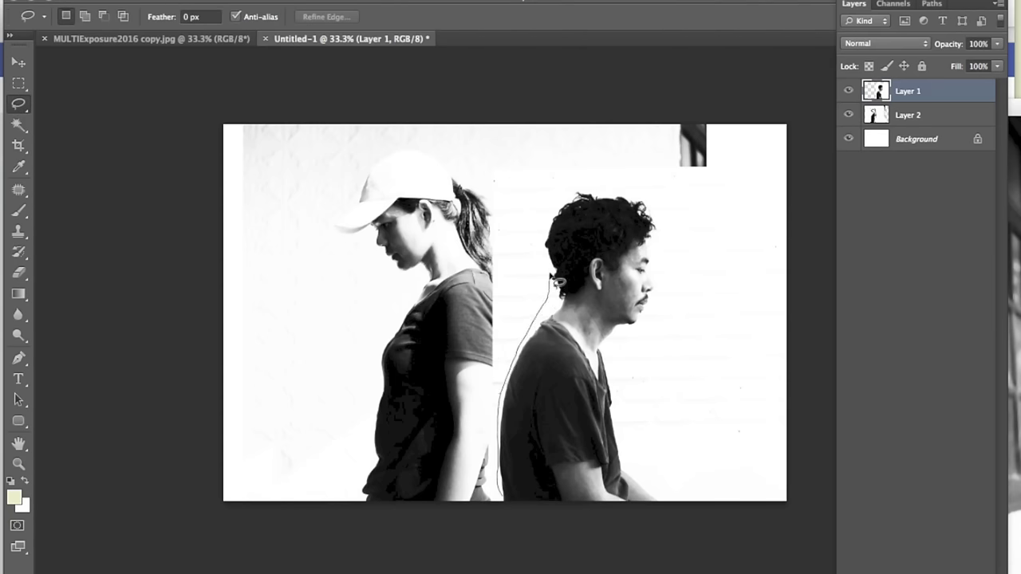
mouse_move(544, 223)
mouse_down()
mouse_move(532, 123)
mouse_move(453, 203)
mouse_move(460, 503)
mouse_move(481, 522)
mouse_move(511, 519)
mouse_up()
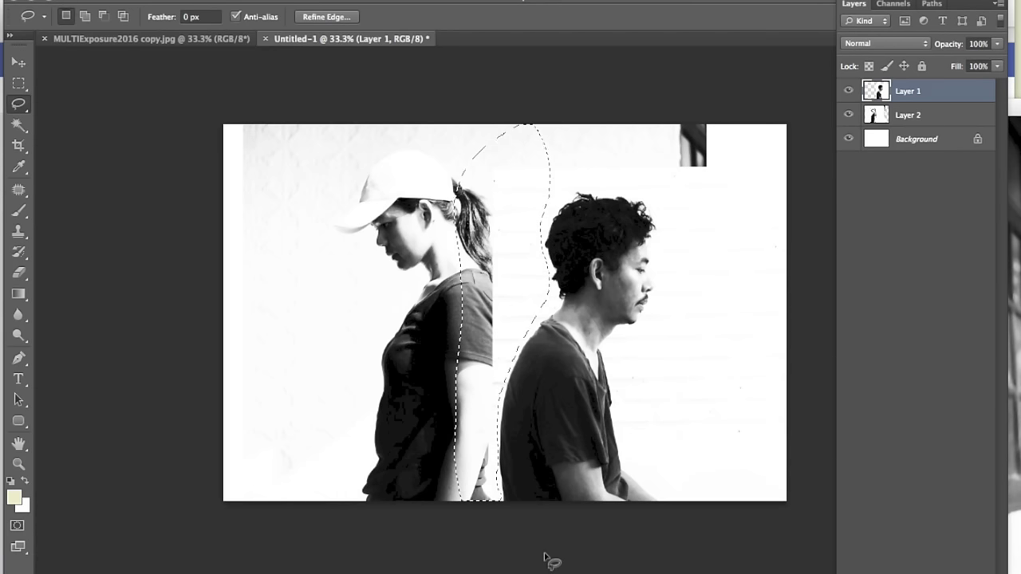
click(560, 381)
key(v)
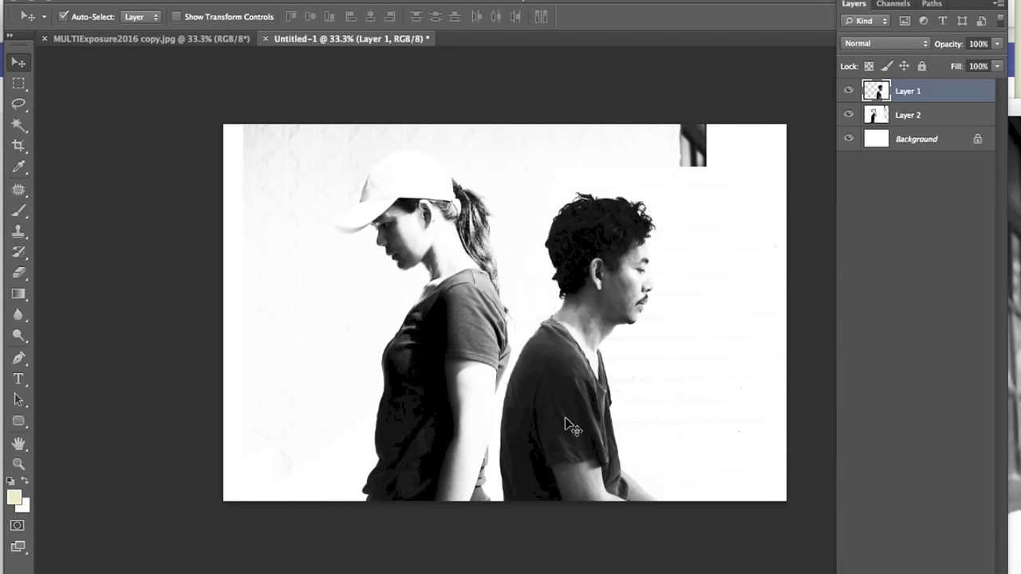
drag(565, 417, 564, 434)
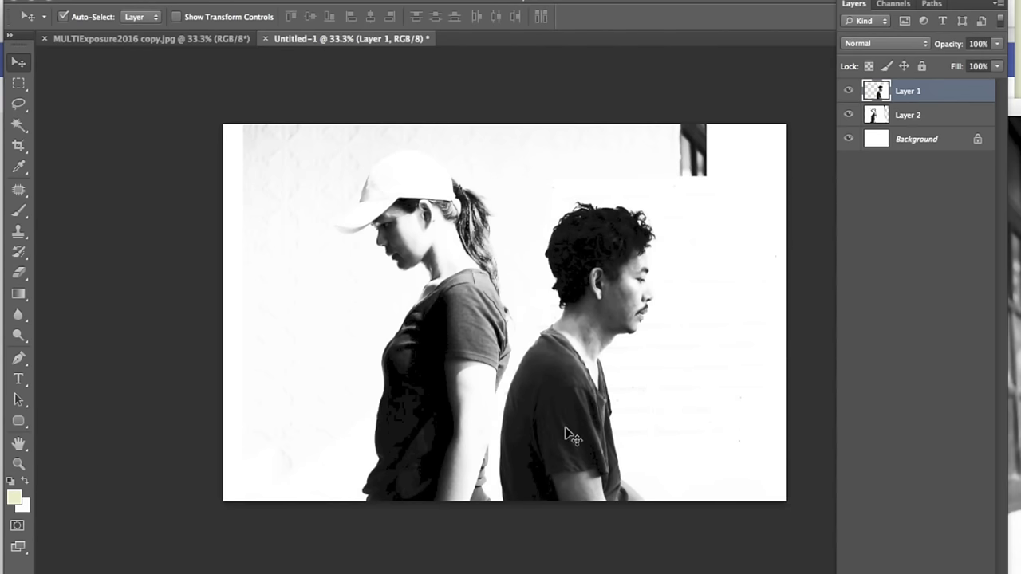
- Apply Curves to Layer 2, raising a point in the lighter tones slightly and lowering input 119 to output 101
right_click(468, 323)
click(472, 327)
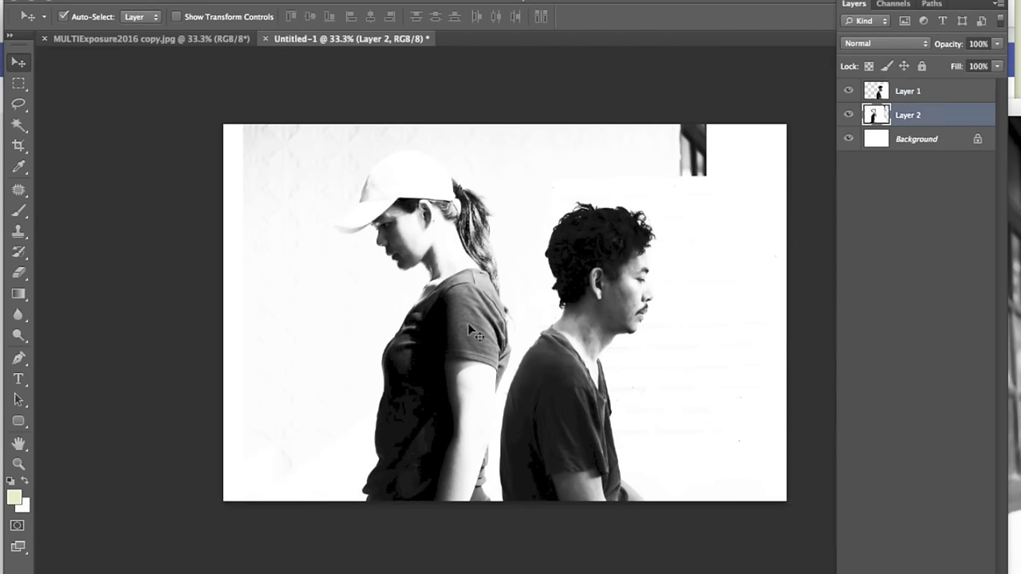
click(192, 1)
mouse_move(239, 25)
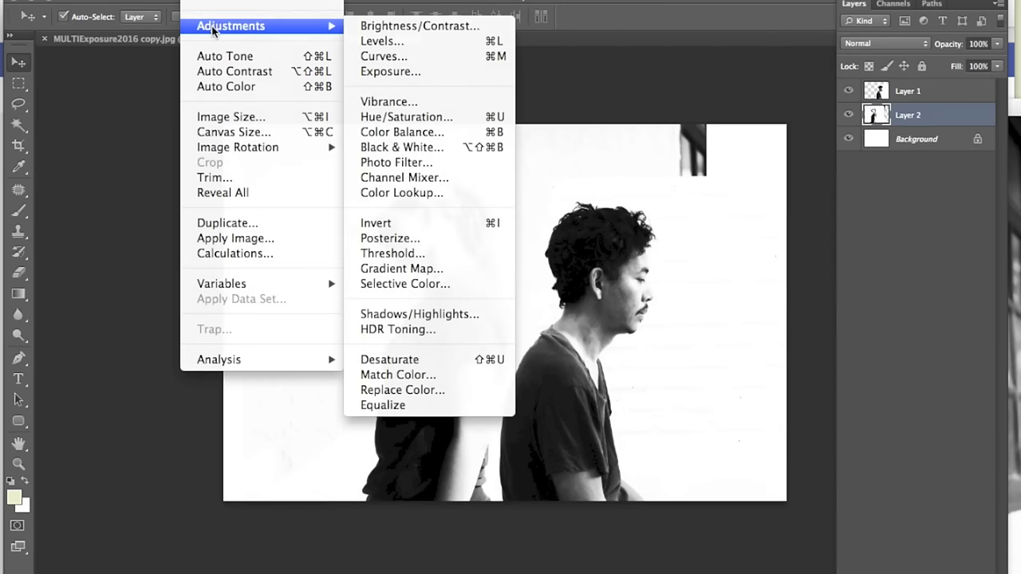
click(387, 57)
drag(841, 239, 854, 229)
mouse_move(790, 305)
mouse_down()
mouse_move(779, 310)
mouse_move(791, 313)
mouse_up()
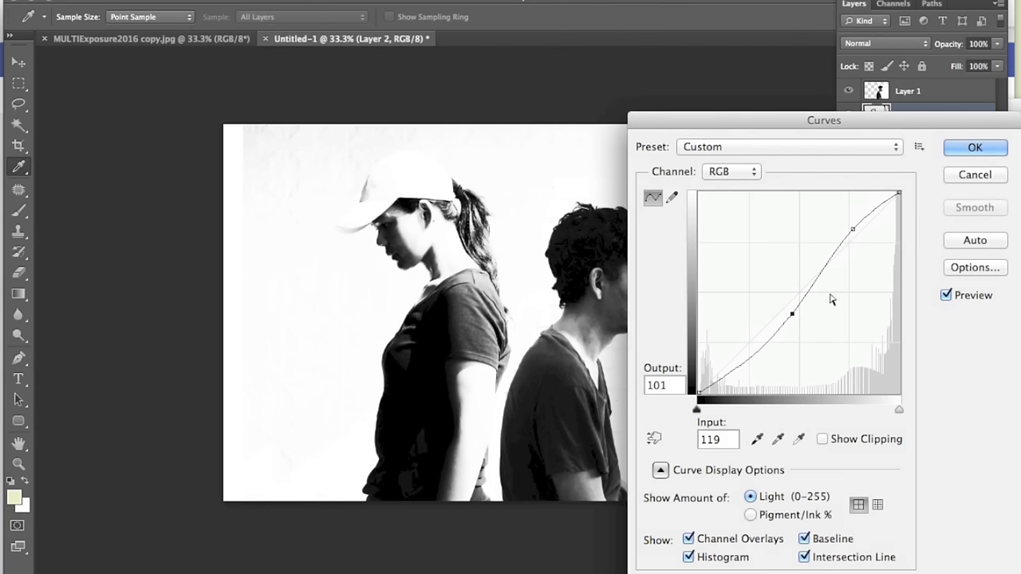
click(975, 148)
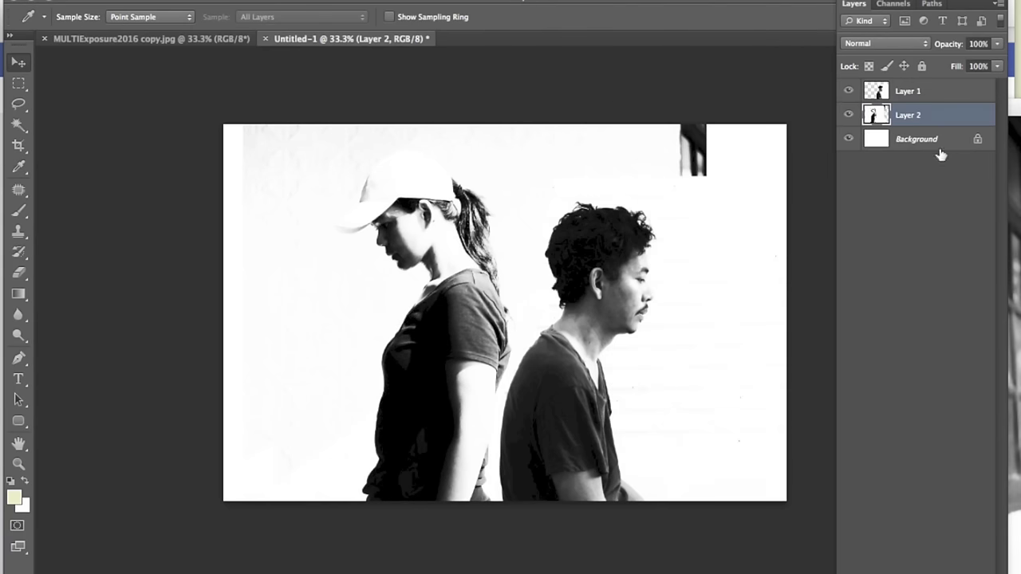
key(v)
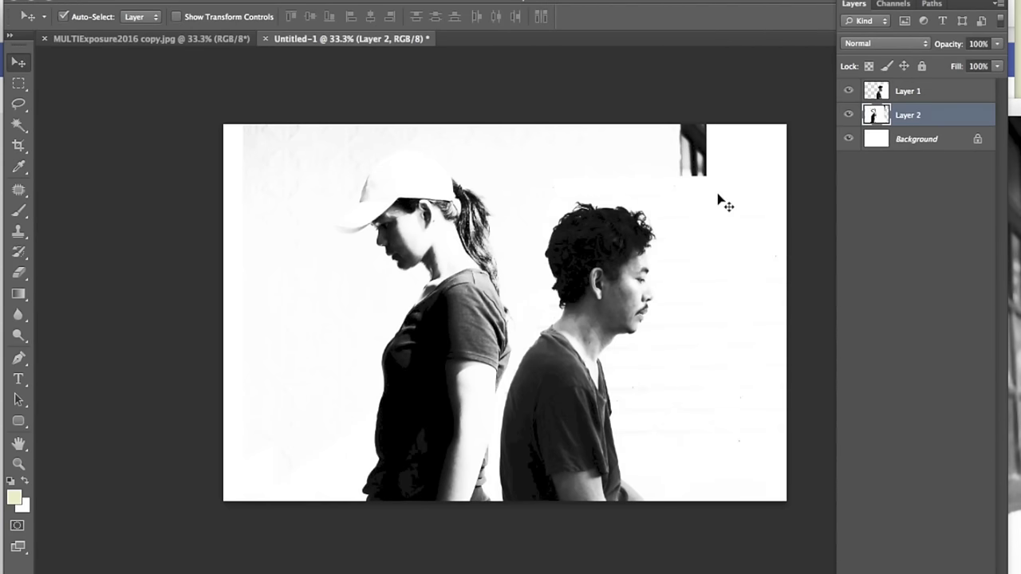
- Cut a rectangular area of Layer 1 around the dark window remnant in the canvas's upper right corner and clear the selection
click(19, 83)
click(946, 95)
drag(619, 194, 789, 94)
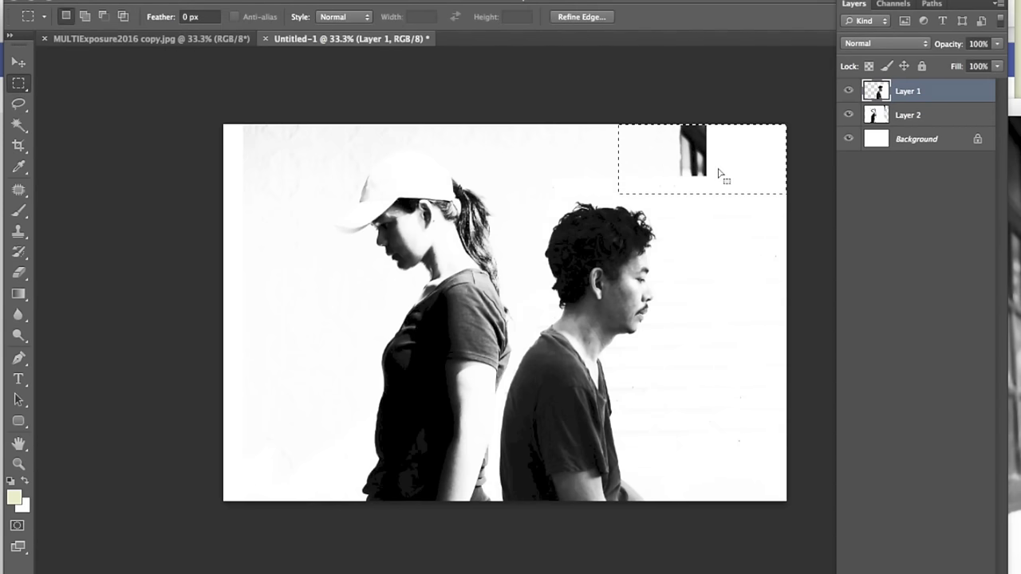
key(super+x)
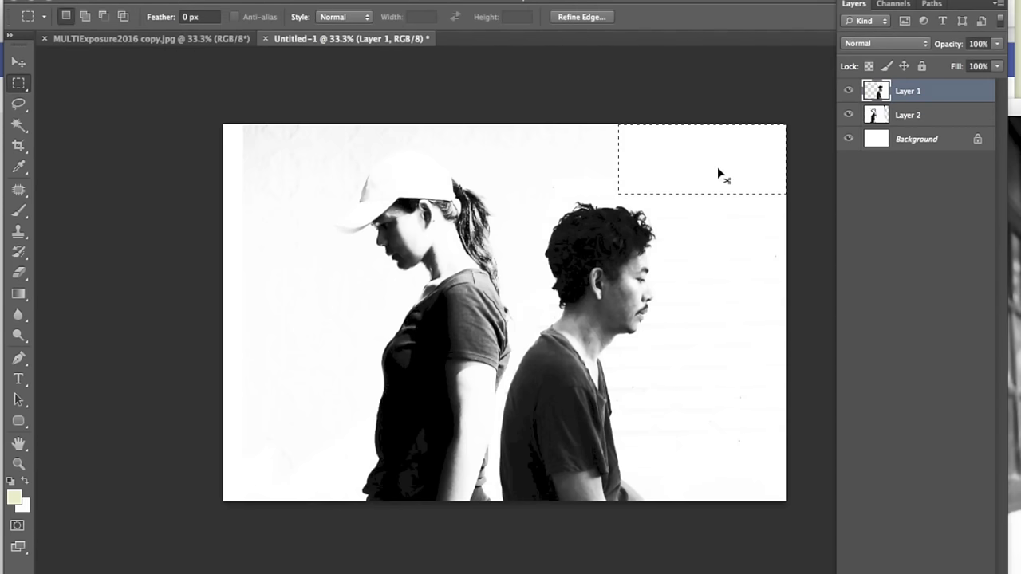
click(715, 207)
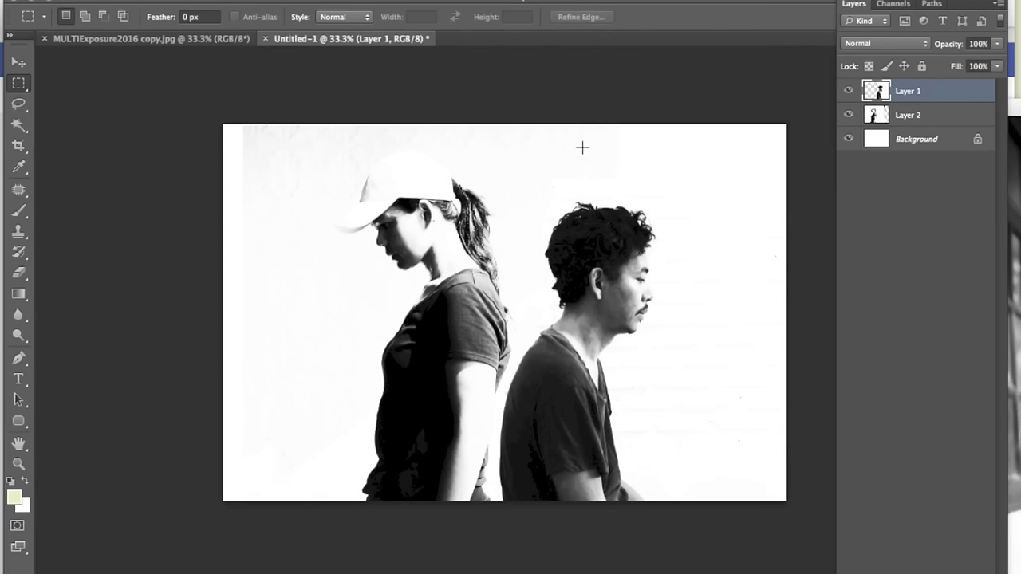
- Delete the lassoed Layer 2 background in front of the woman and above her cap, and clear the selection
click(953, 118)
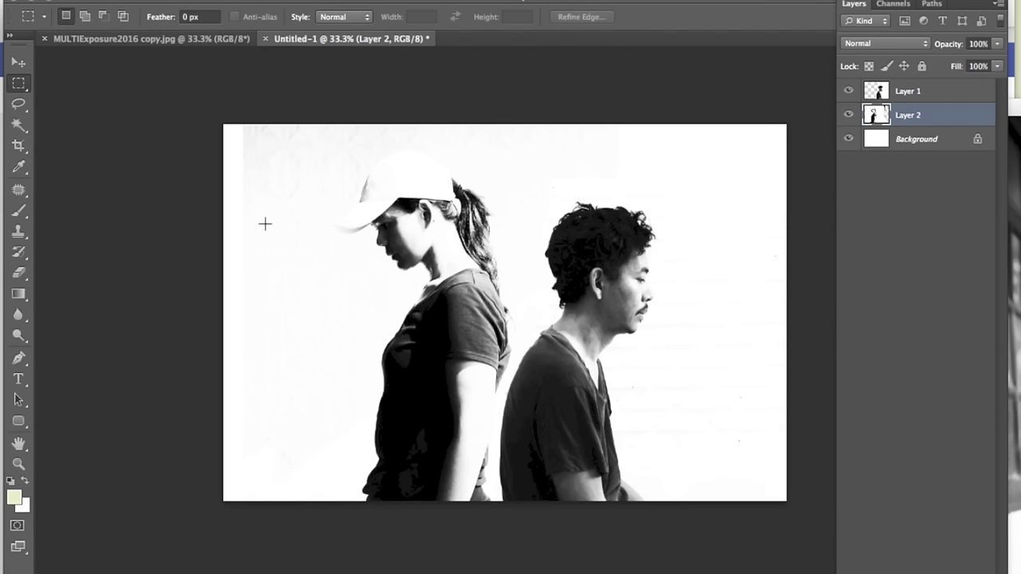
drag(170, 96, 328, 537)
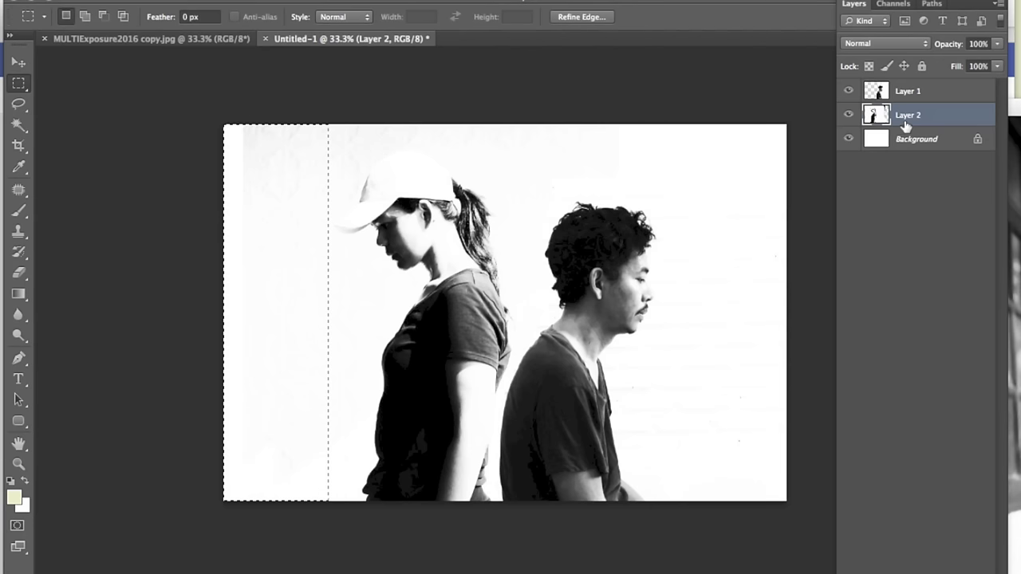
click(375, 196)
click(18, 104)
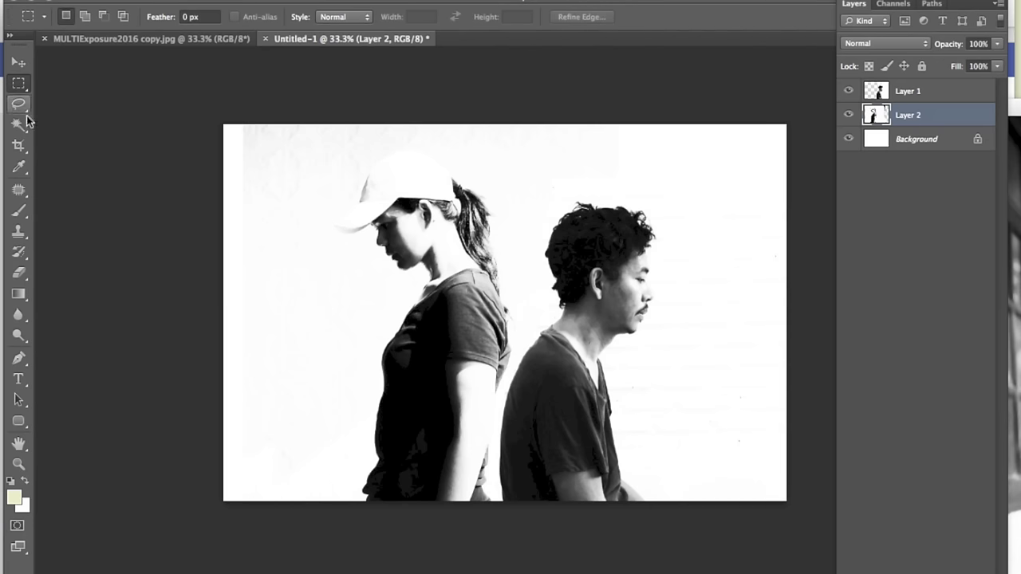
mouse_move(345, 476)
mouse_down()
mouse_move(364, 435)
mouse_move(365, 366)
mouse_move(384, 317)
mouse_up()
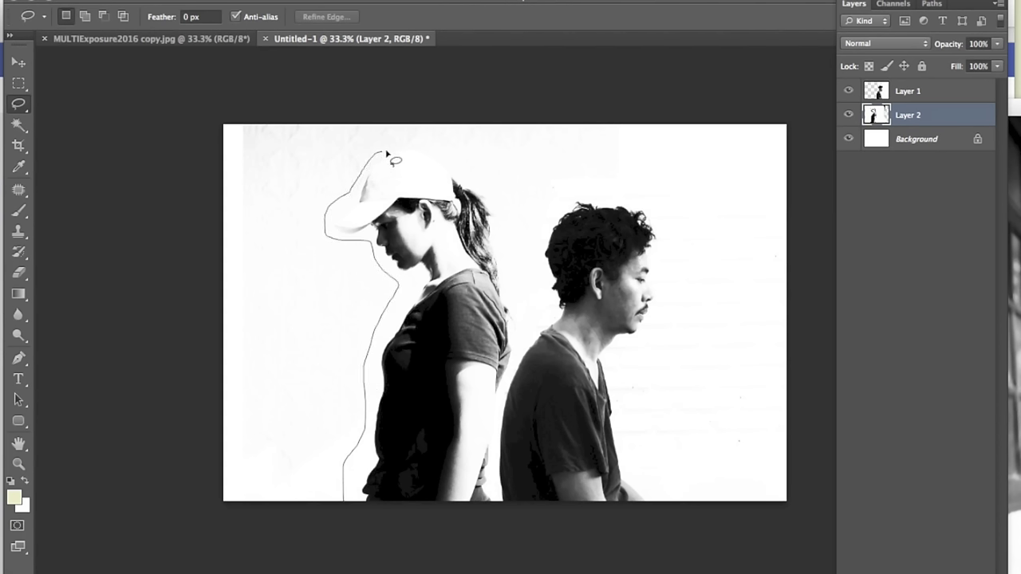
mouse_move(499, 221)
mouse_down()
mouse_move(511, 248)
mouse_move(556, 181)
mouse_move(614, 152)
mouse_move(600, 94)
mouse_move(393, 82)
mouse_move(190, 94)
mouse_move(151, 274)
mouse_move(154, 504)
mouse_move(345, 530)
mouse_up()
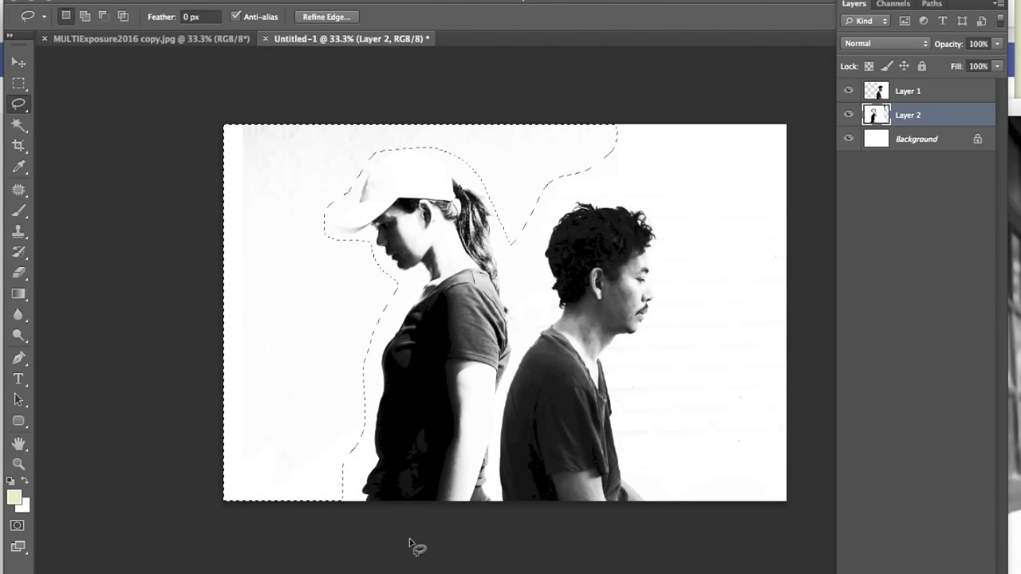
key(Delete)
key(ctrl+d)
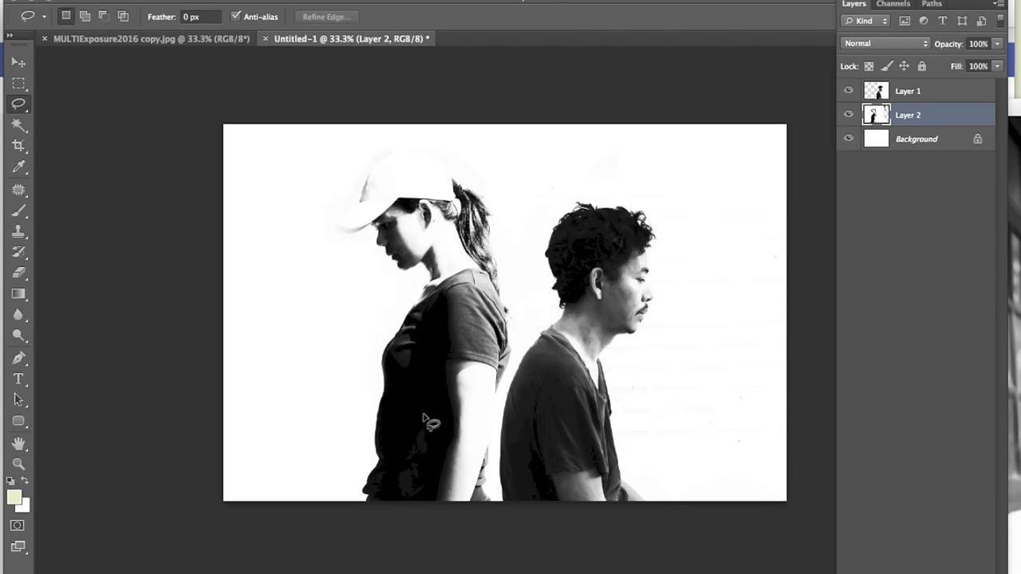
key(v)
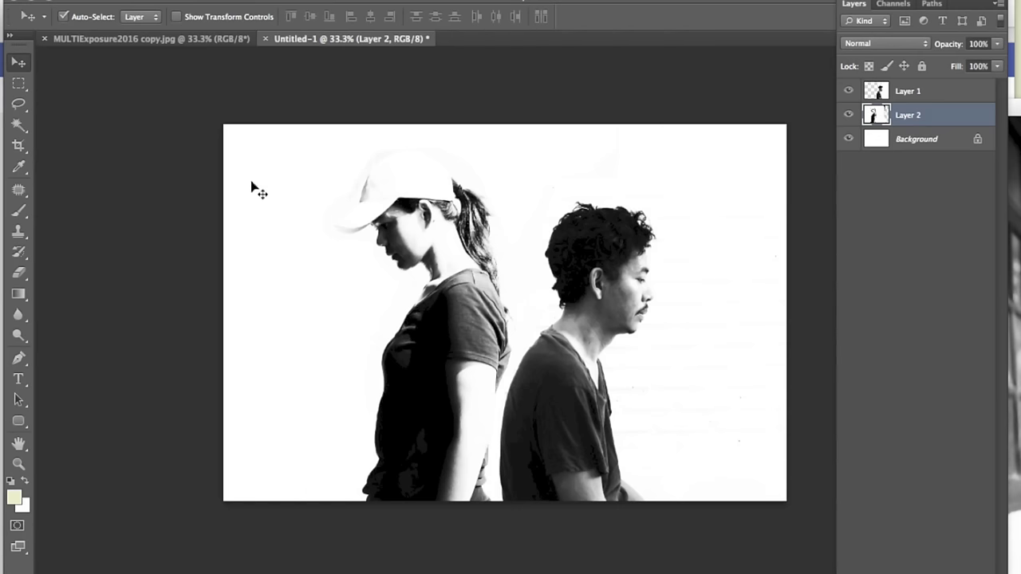
click(192, 2)
mouse_move(228, 25)
click(433, 25)
mouse_move(158, 396)
mouse_down()
mouse_move(172, 399)
mouse_move(163, 396)
mouse_up()
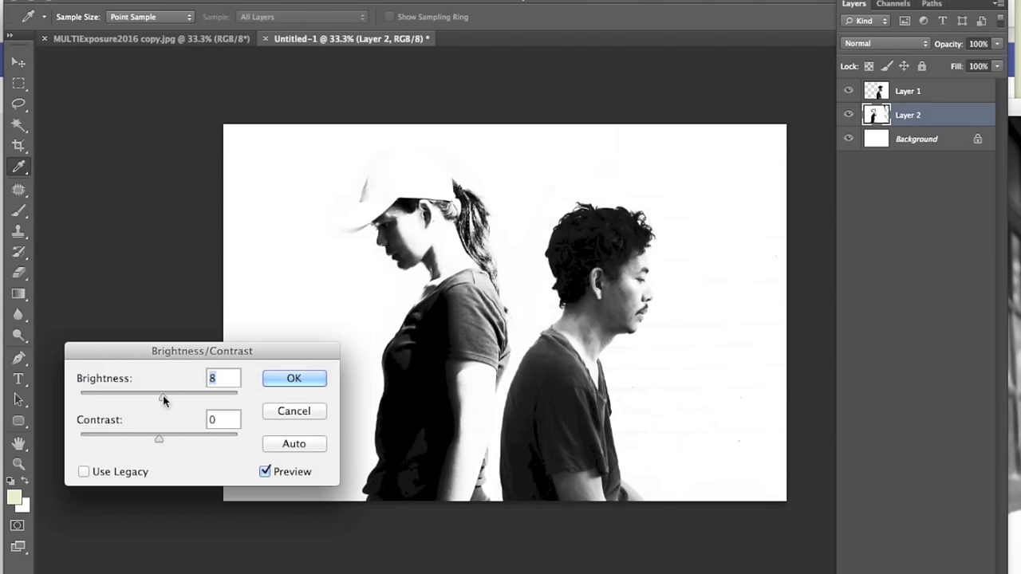
drag(163, 397, 161, 400)
click(295, 413)
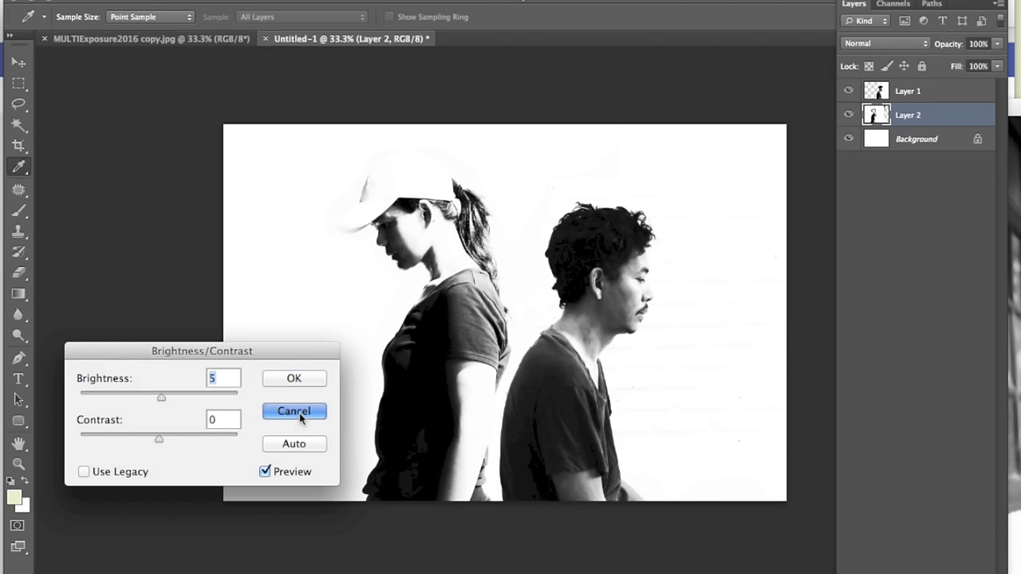
key(v)
- Delete the lassoed grey background fringe around the top of the woman's cap on Layer 2 and clear the selection
click(24, 107)
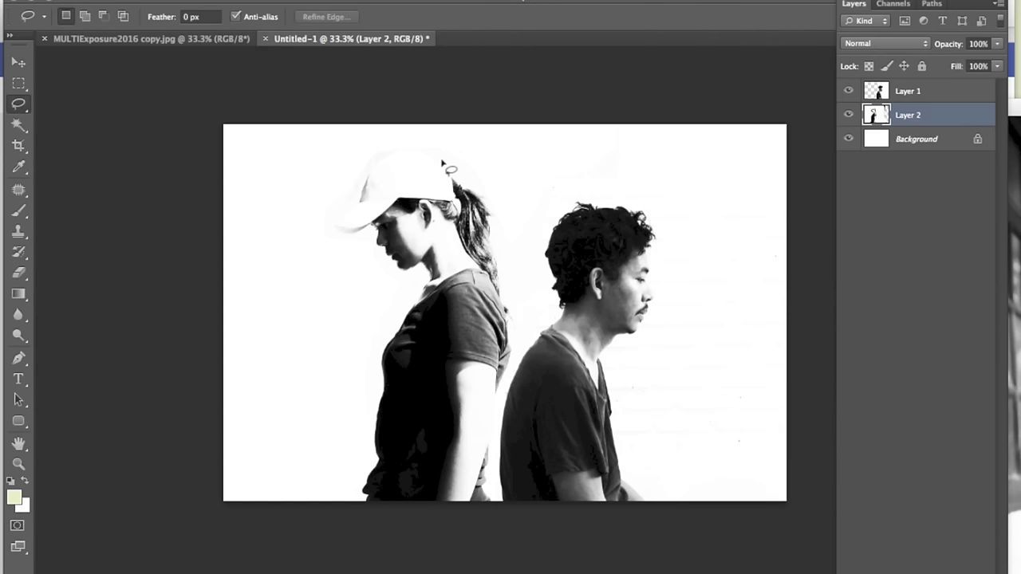
scroll(442, 164, up, 2)
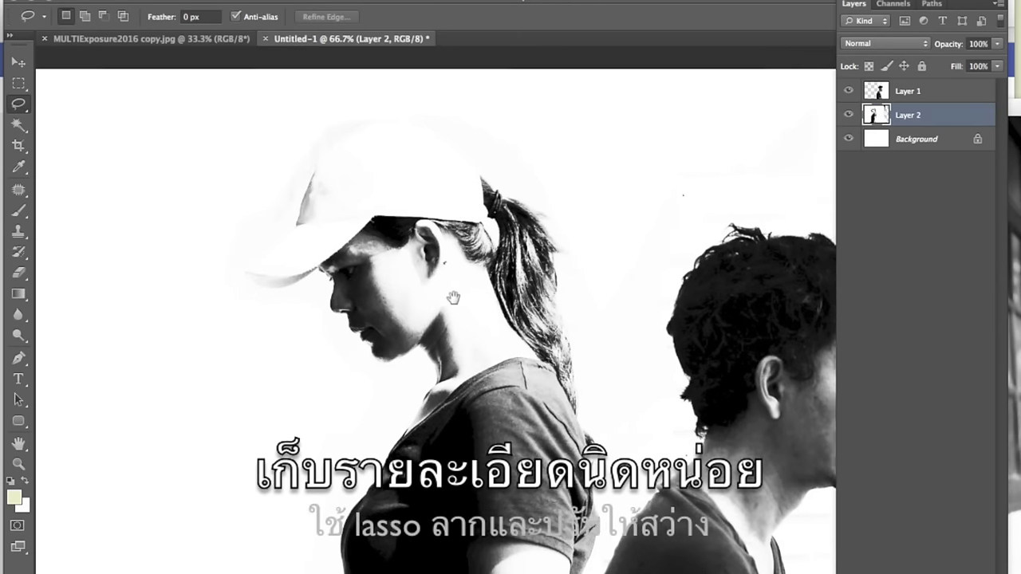
drag(452, 298, 458, 304)
mouse_move(188, 281)
mouse_down()
mouse_move(257, 316)
mouse_move(368, 156)
mouse_move(411, 142)
mouse_move(476, 183)
mouse_up()
mouse_move(528, 203)
mouse_down()
mouse_move(384, 106)
mouse_move(250, 141)
mouse_move(181, 280)
mouse_up()
scroll(273, 96, down, 1)
click(269, 183)
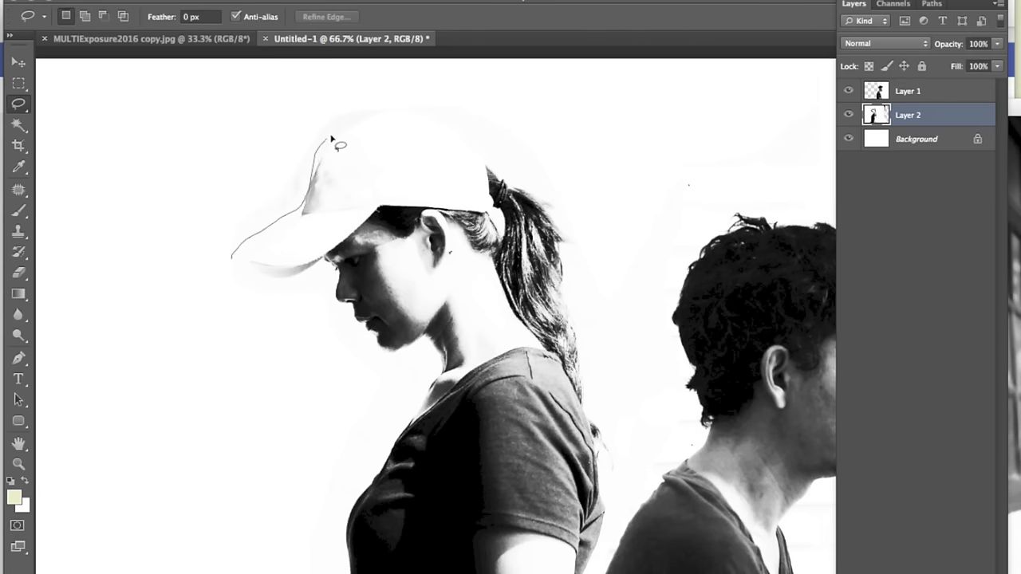
mouse_move(528, 173)
mouse_down()
mouse_move(419, 57)
mouse_move(236, 167)
mouse_move(187, 246)
mouse_move(217, 265)
mouse_up()
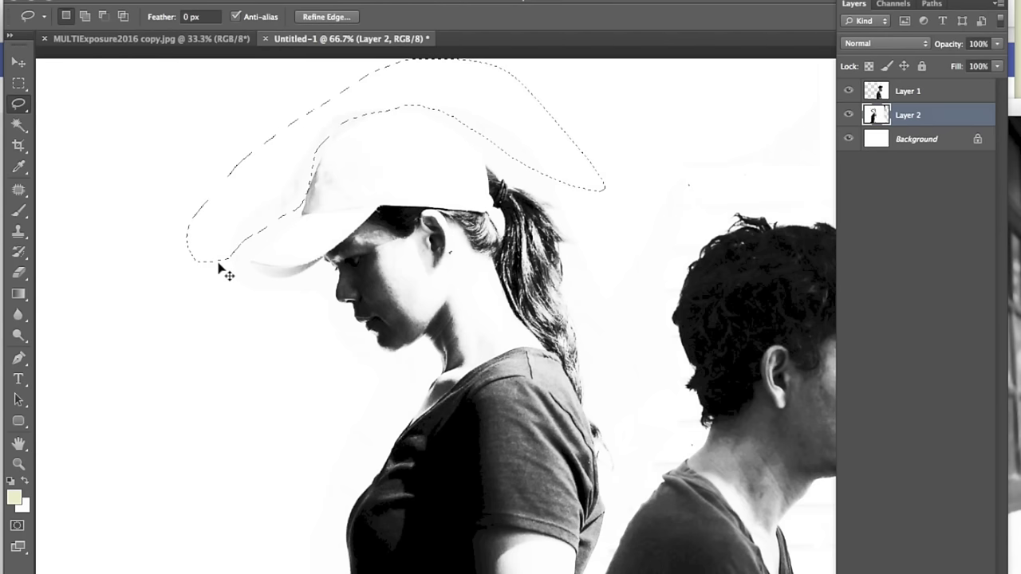
click(319, 260)
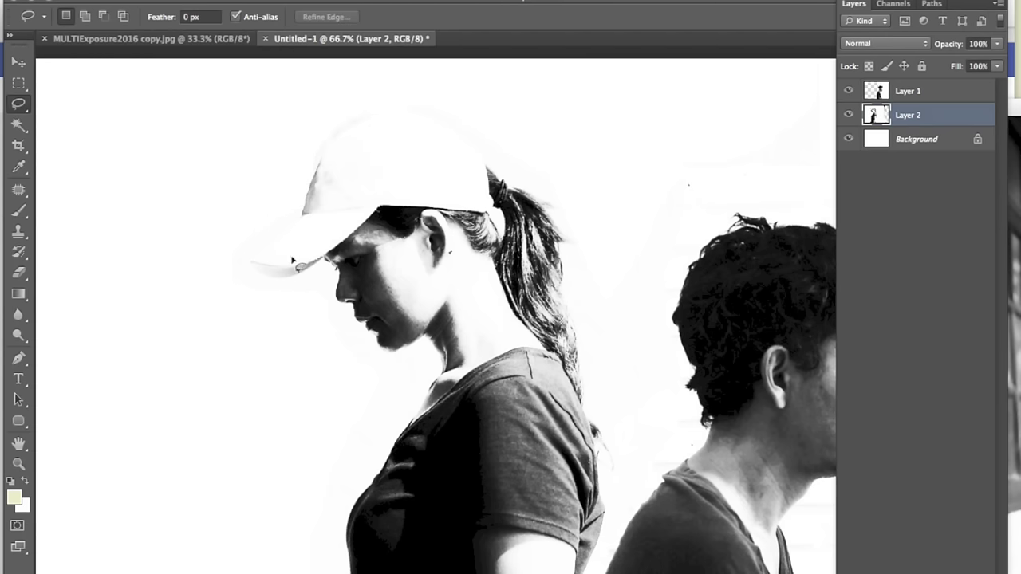
- Lasso the front and top of the woman's cap on Layer 2, raise that area's brightness to 17, and clear the selection
key(Escape)
drag(214, 250, 319, 231)
mouse_move(348, 195)
mouse_down()
mouse_move(458, 152)
mouse_move(518, 143)
mouse_move(398, 82)
mouse_move(219, 163)
mouse_move(201, 236)
mouse_up()
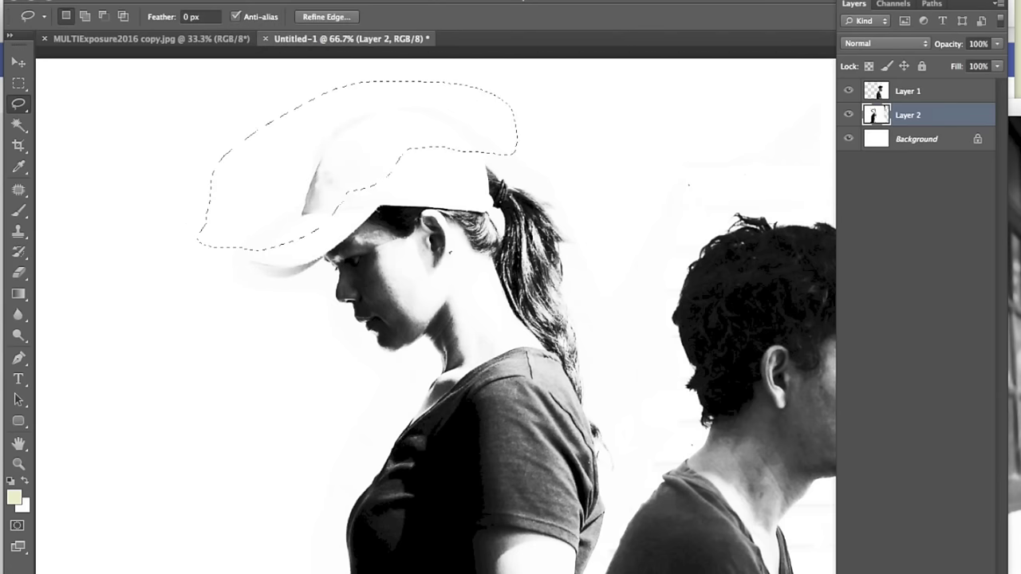
click(204, 2)
mouse_move(230, 24)
click(391, 27)
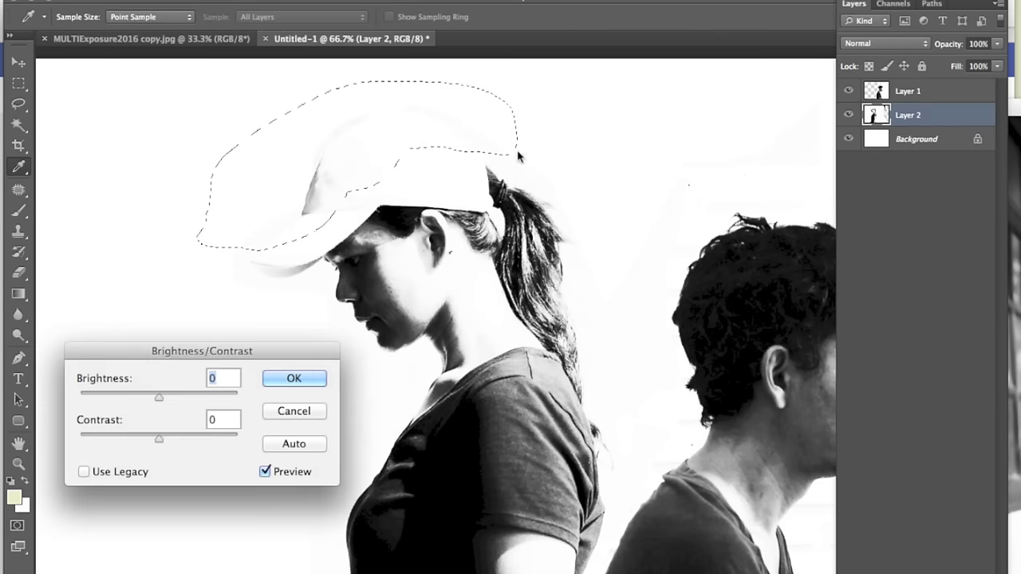
drag(159, 395, 167, 399)
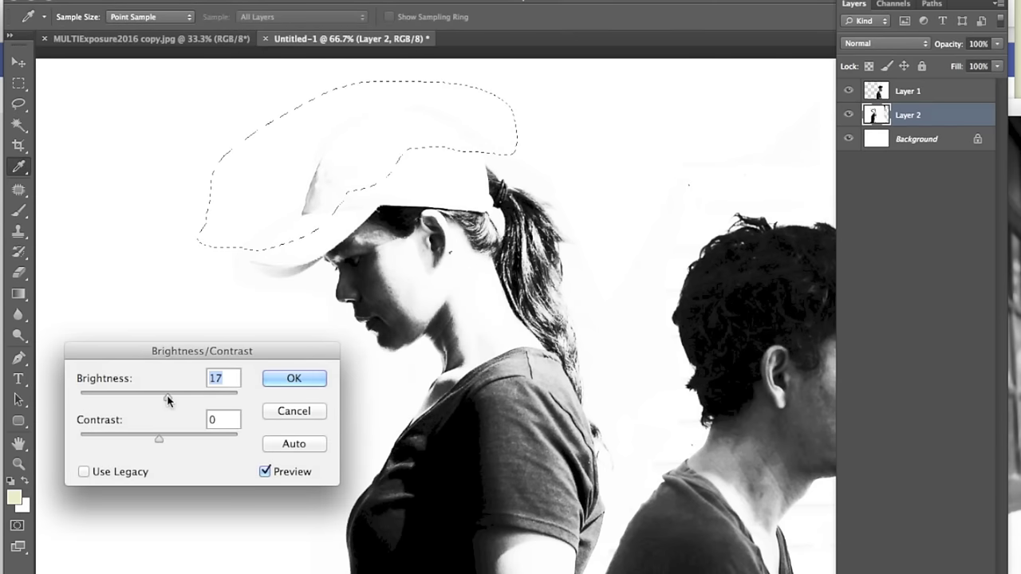
click(292, 378)
key(ctrl+d)
key(l)
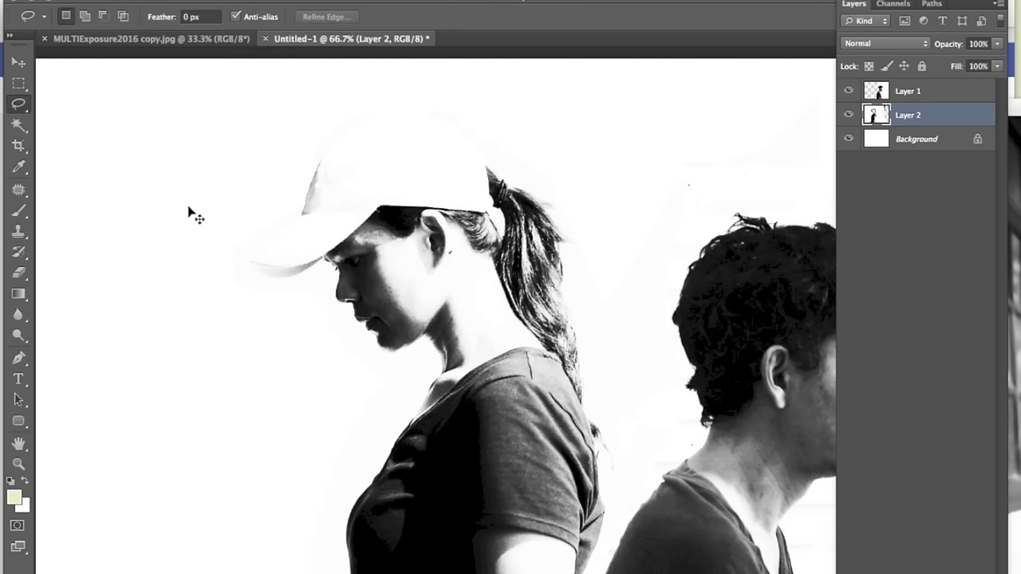
- Open the tree reflection photo P4010743.JPG from the ต้นไม้ folder
scroll(189, 210, down, 3)
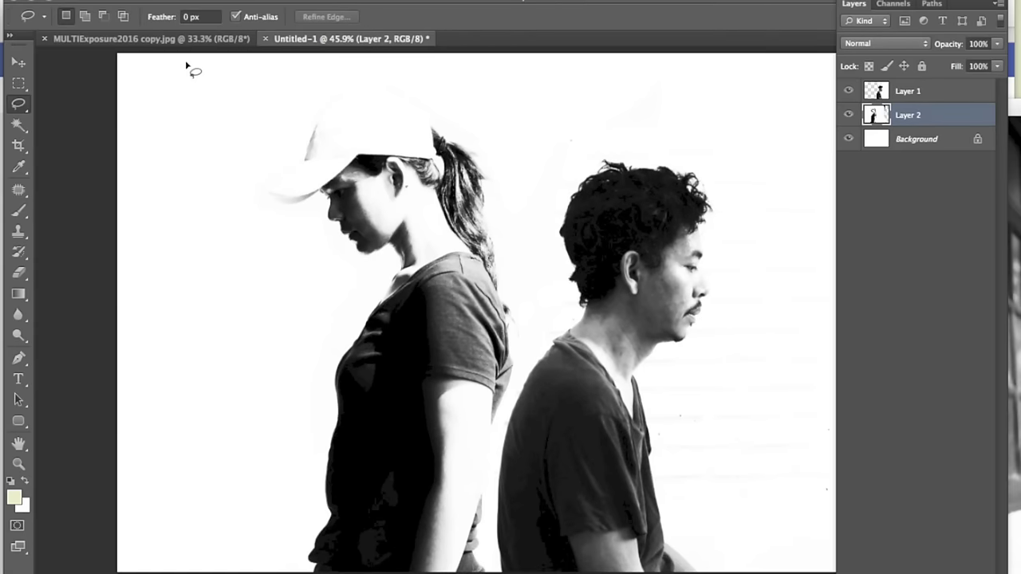
click(132, 0)
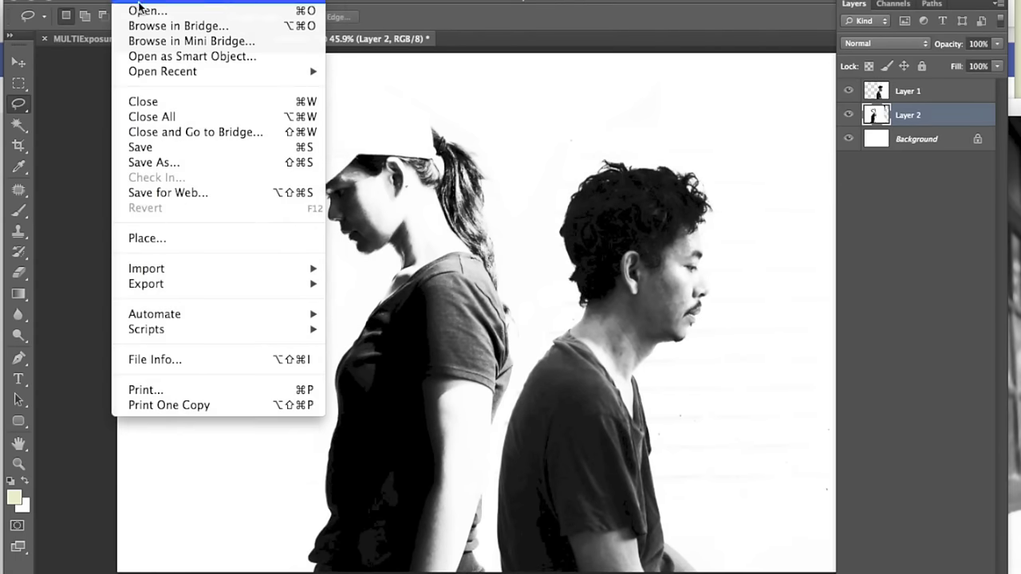
click(365, 67)
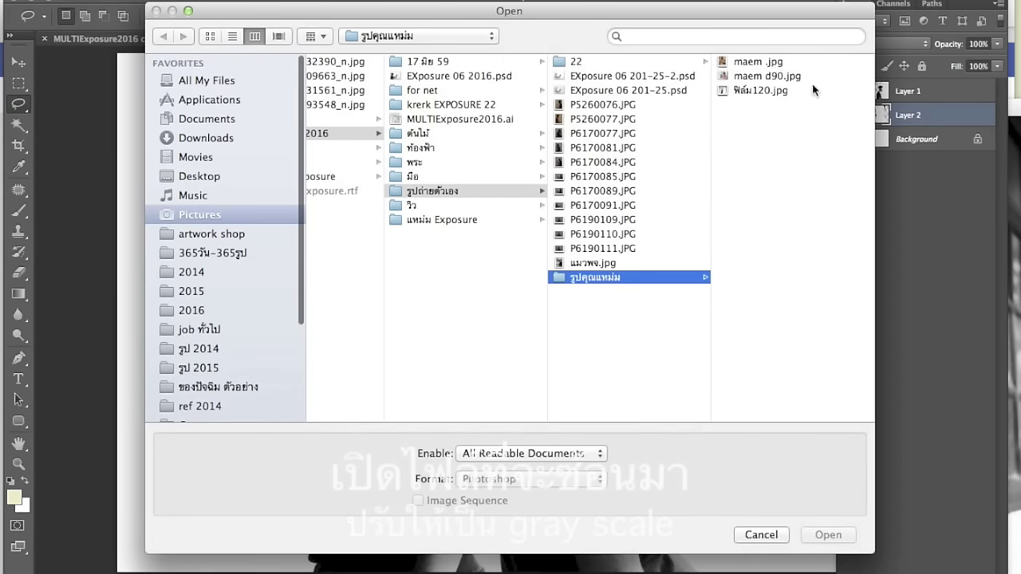
click(423, 135)
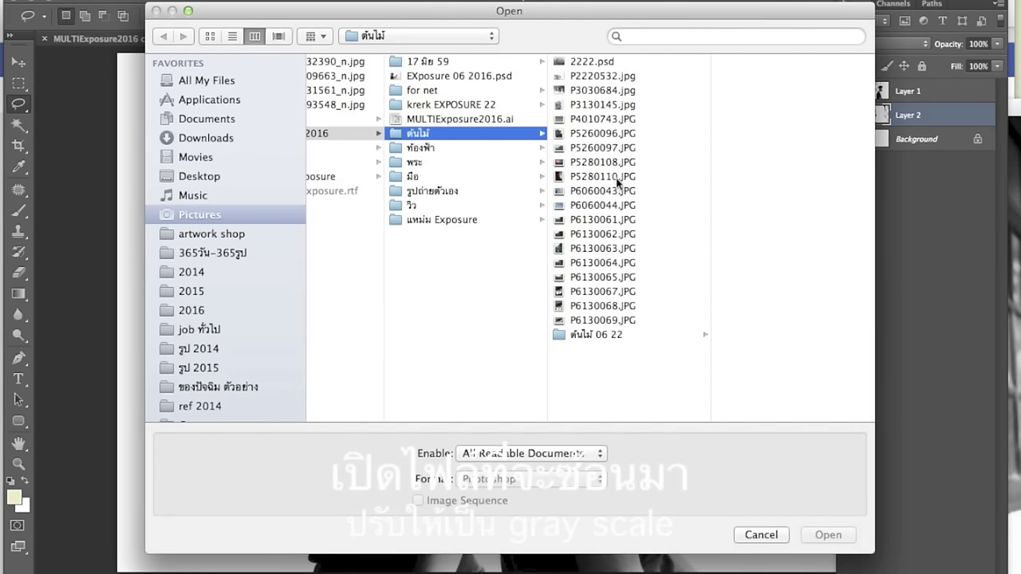
click(608, 121)
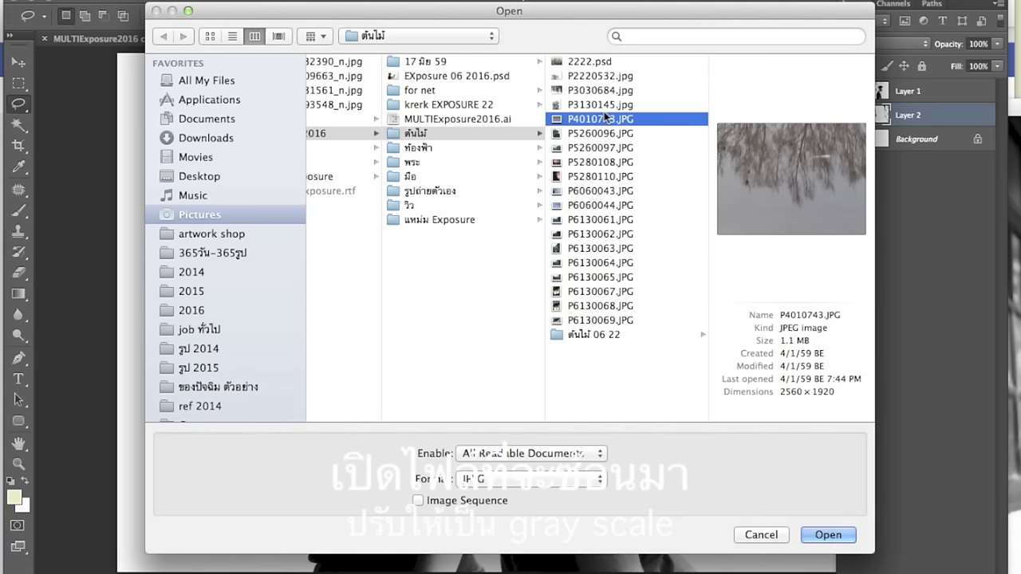
click(603, 111)
click(603, 118)
click(823, 536)
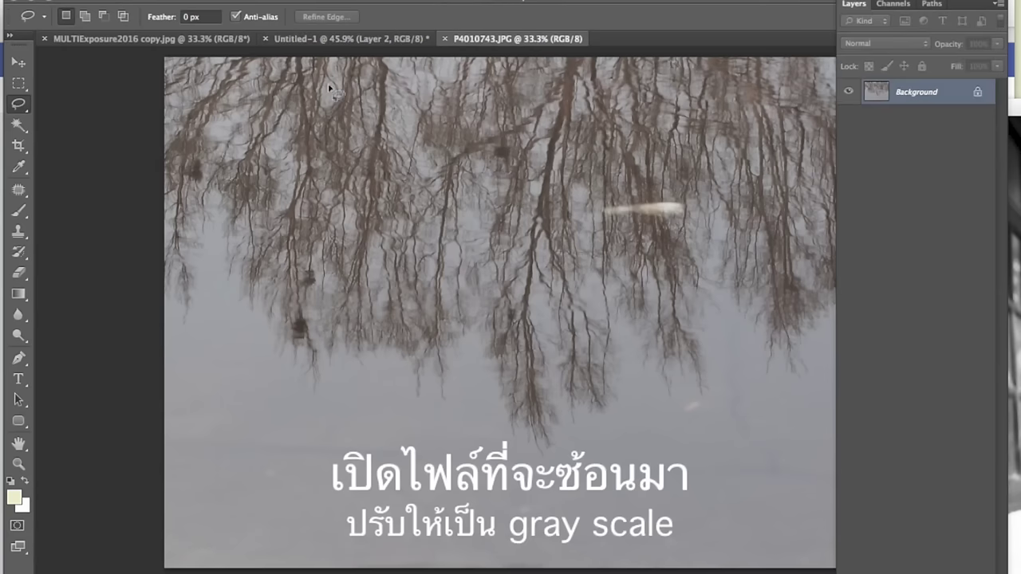
- Convert the tree reflection photo to Grayscale mode
click(217, 3)
mouse_move(319, 6)
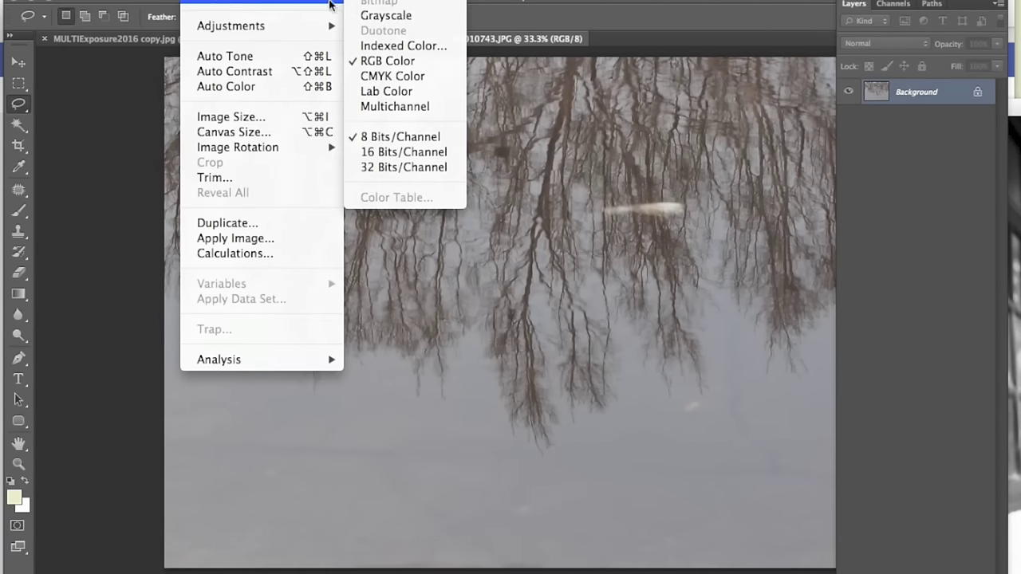
click(393, 16)
- Set the grayscale tree photo's contrast to 100 with Brightness/Contrast
click(215, 5)
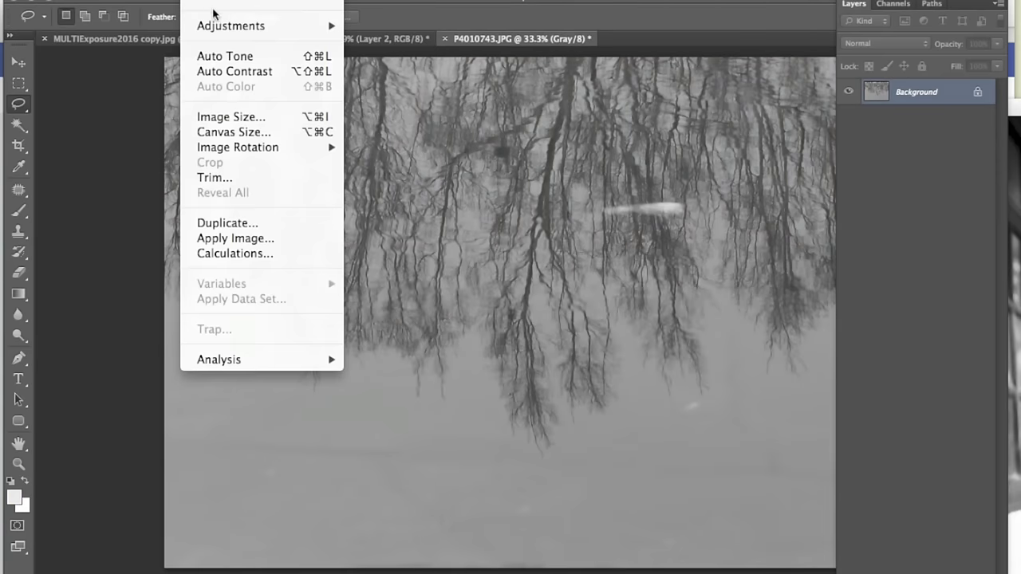
mouse_move(215, 26)
click(391, 24)
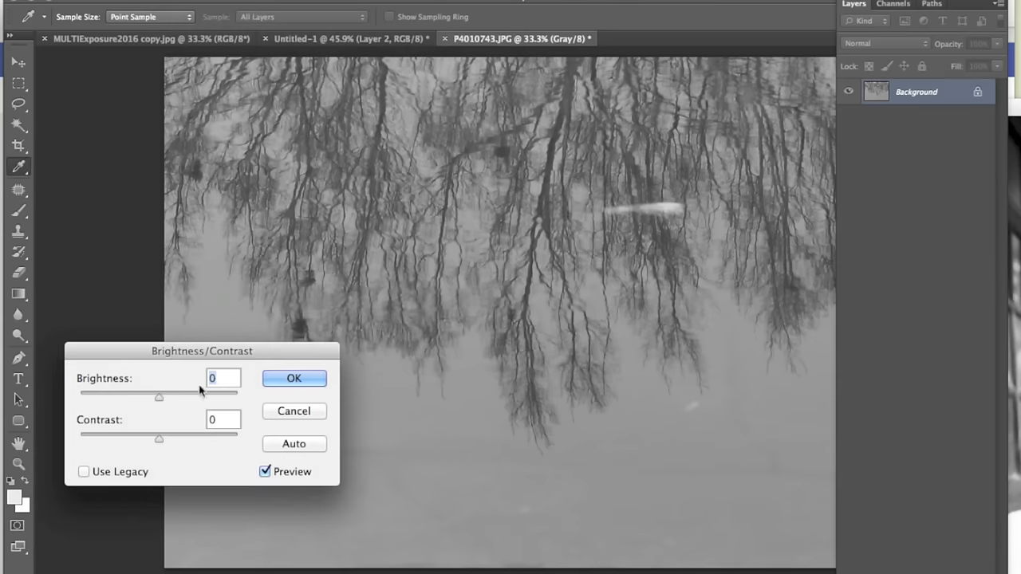
drag(164, 434, 239, 438)
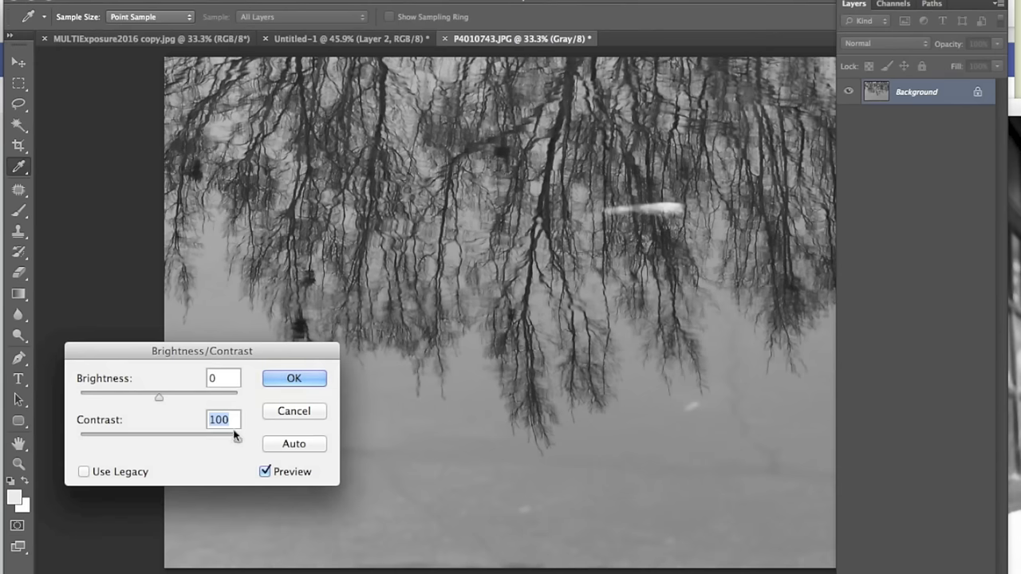
click(276, 383)
key(l)
- Bring the tree photo into Untitled-1 as the topmost layer and set its blend mode to Lighten
drag(507, 36, 554, 154)
drag(907, 107, 432, 126)
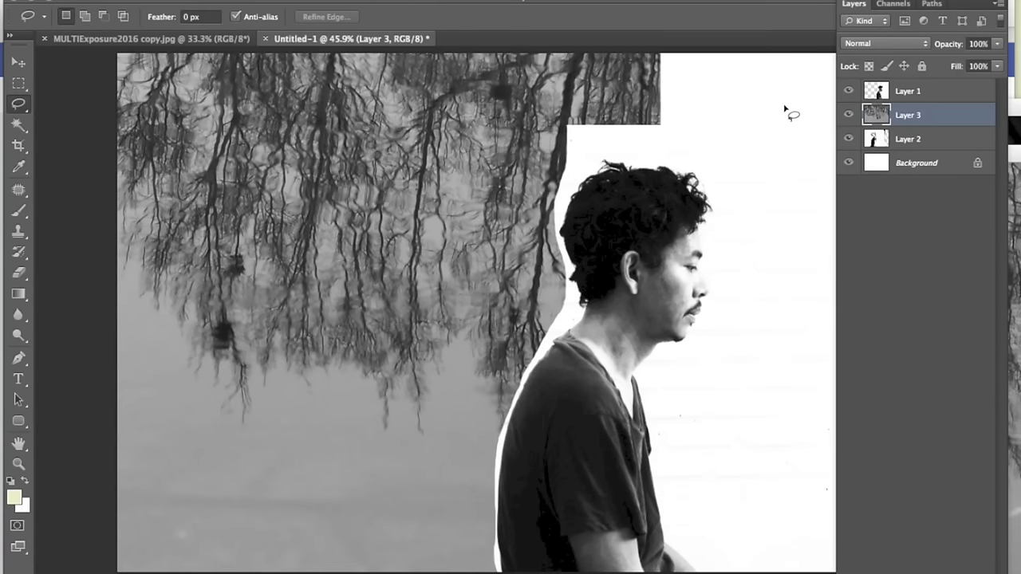
key(super+bracketright)
click(865, 43)
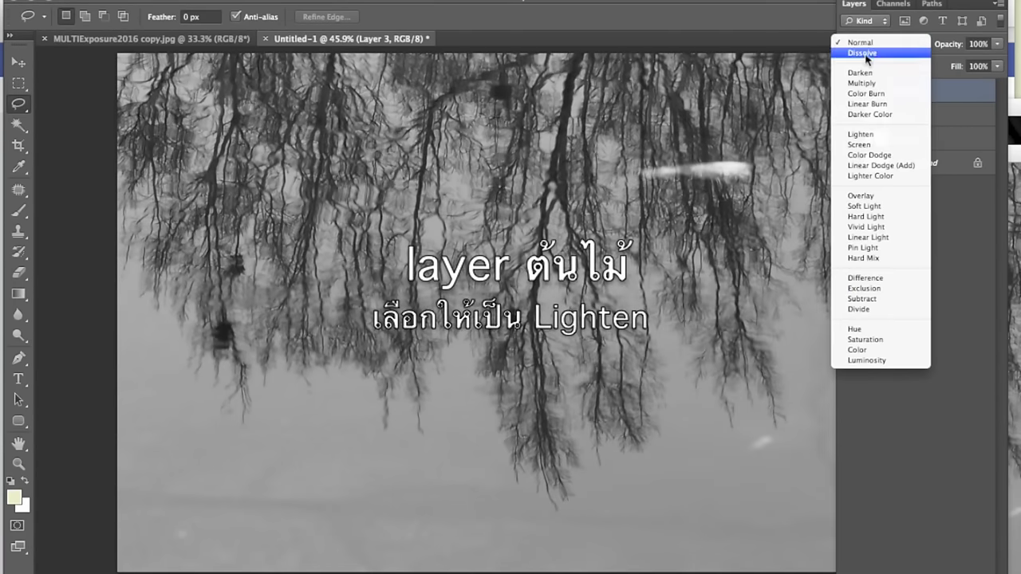
click(861, 134)
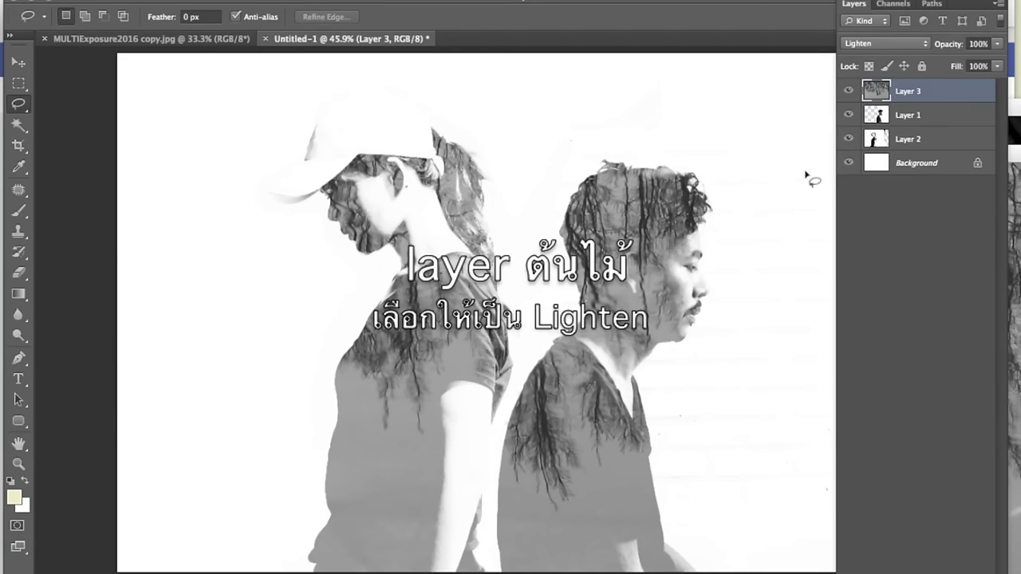
- Free-transform Layer 3 to move the branches lower over both figures, to about X 1053 px, Y 922 px, at full scale
key(super+minus)
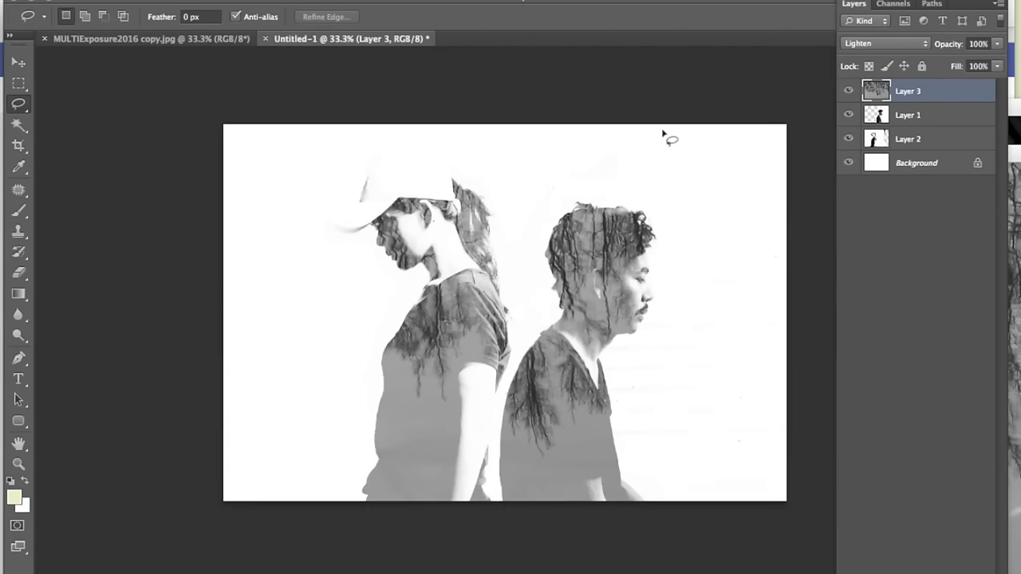
key(super+t)
drag(600, 174, 600, 223)
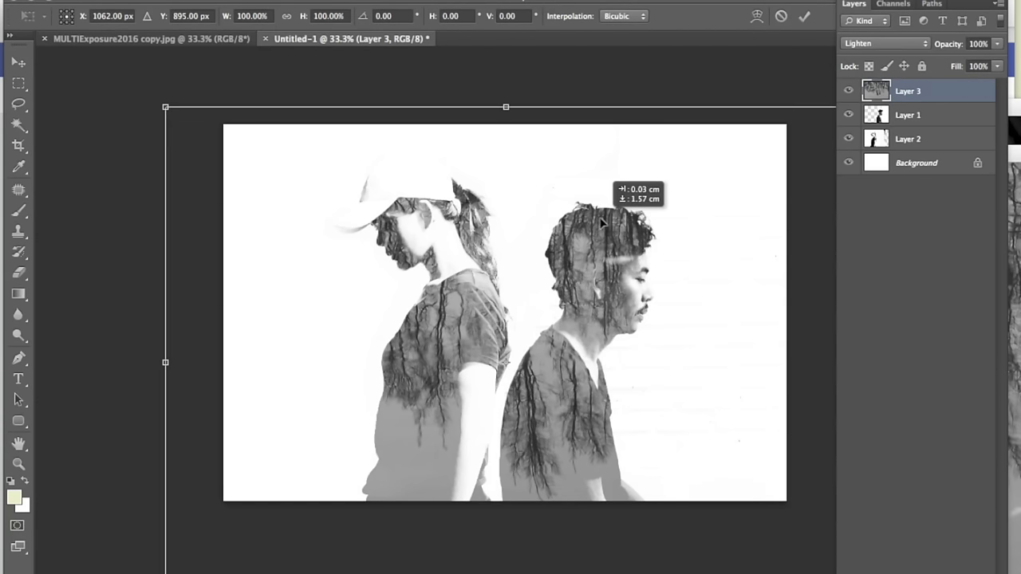
drag(601, 224, 592, 232)
key(shift+Right)
key(shift+Right)
key(shift+Right)
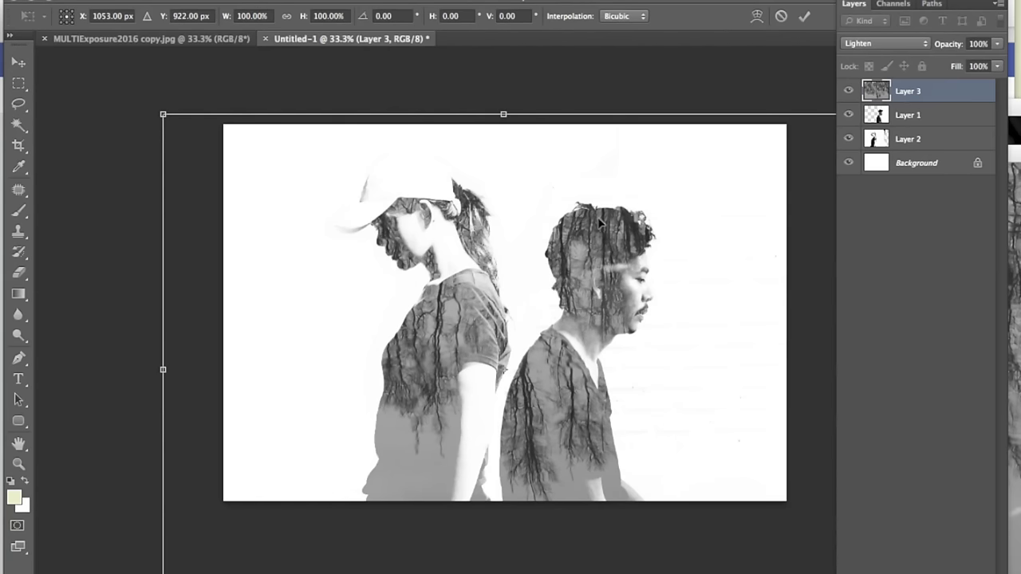
key(Return)
key(l)
- Apply Curves to Layer 3, raising a point in the lighter tones slightly and lowering input 102 to output 97
click(200, 2)
mouse_move(209, 25)
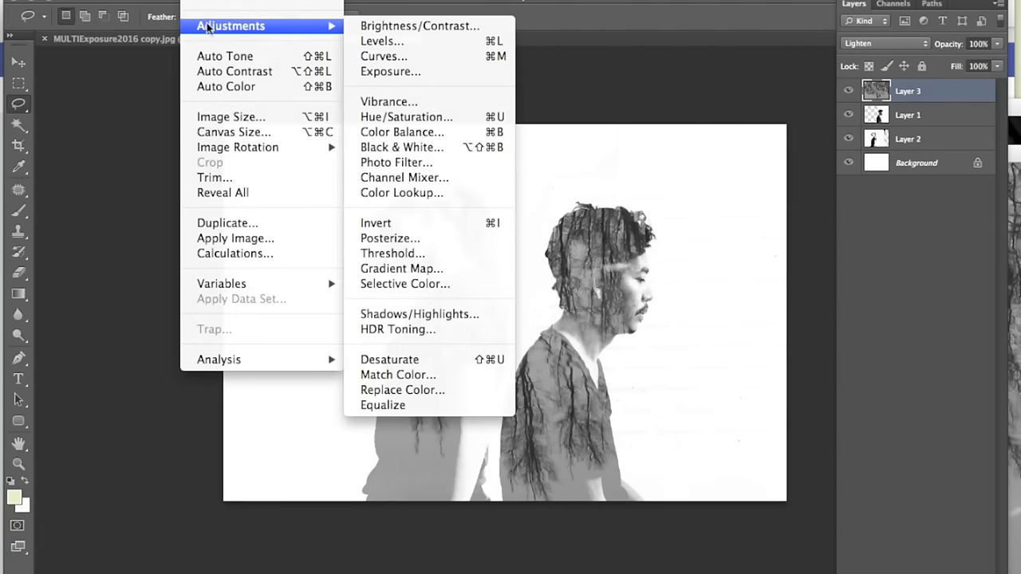
click(377, 56)
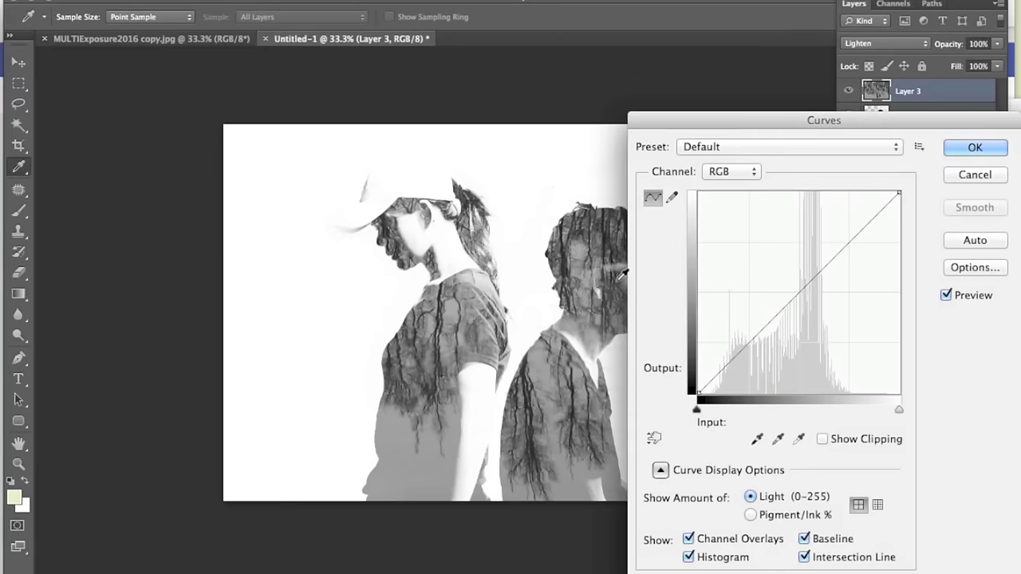
mouse_move(848, 249)
mouse_down()
mouse_move(843, 263)
mouse_move(845, 234)
mouse_up()
drag(766, 310, 781, 314)
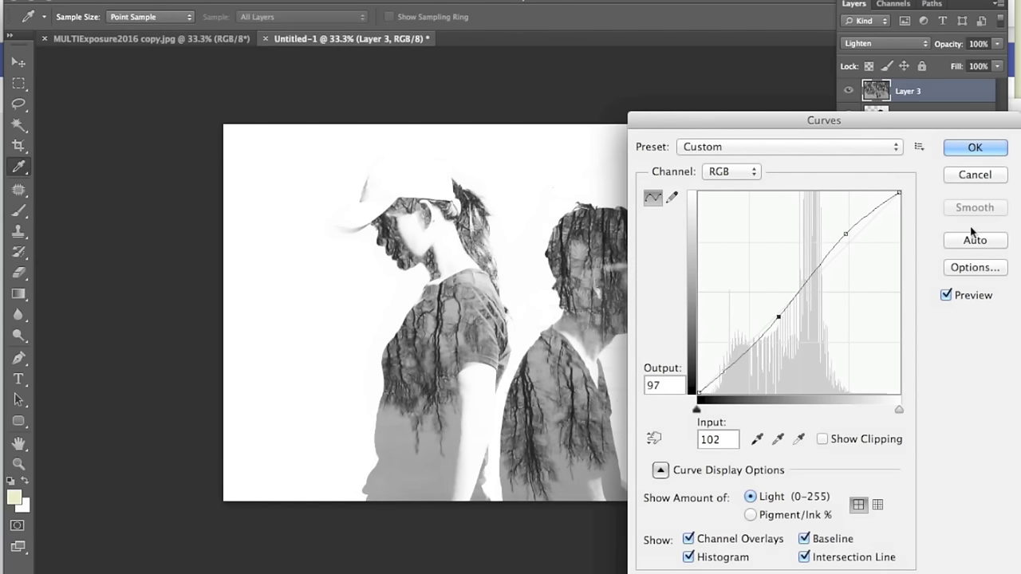
click(993, 145)
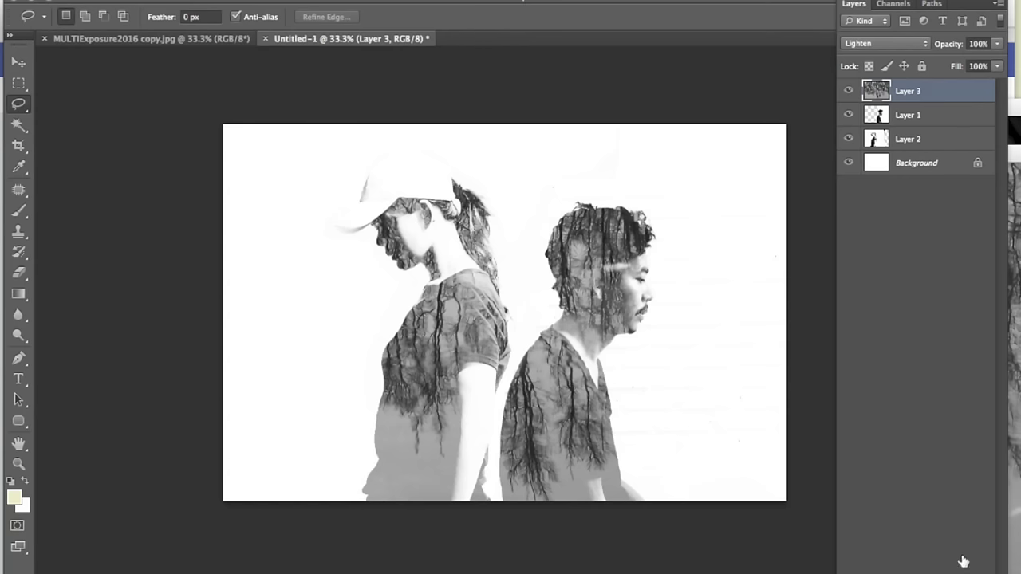
- Add a new top layer filled with the pale yellow foreground colour, set it to Multiply, and compare the image with and without it
key(ctrl+shift+alt+n)
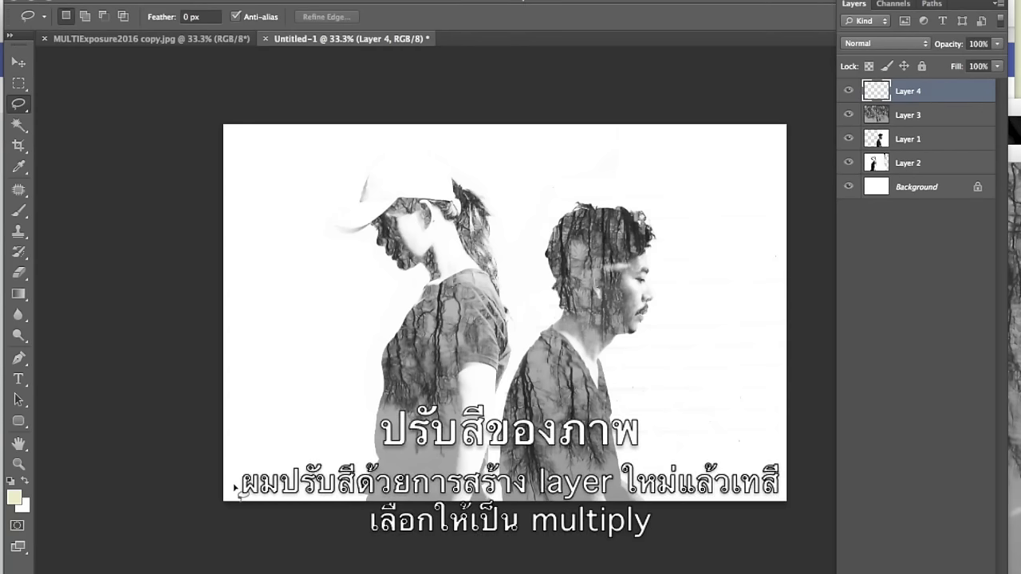
key(alt+BackSpace)
click(849, 44)
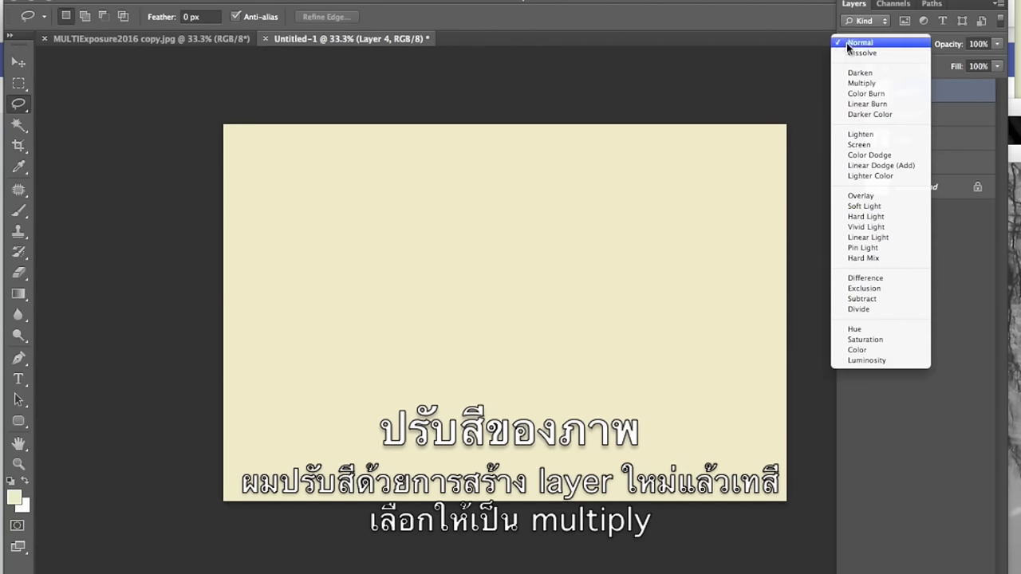
click(858, 83)
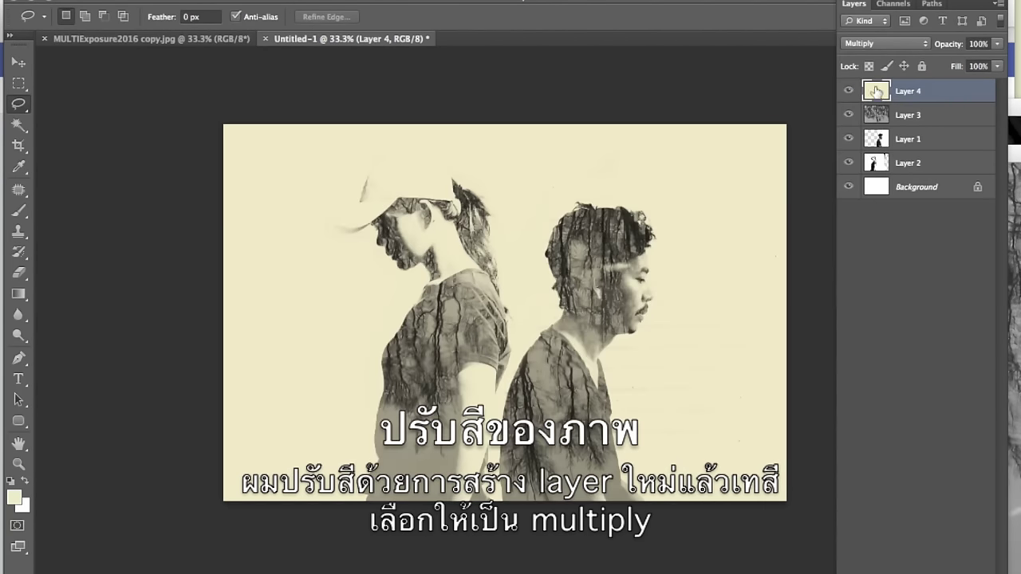
click(848, 93)
click(848, 92)
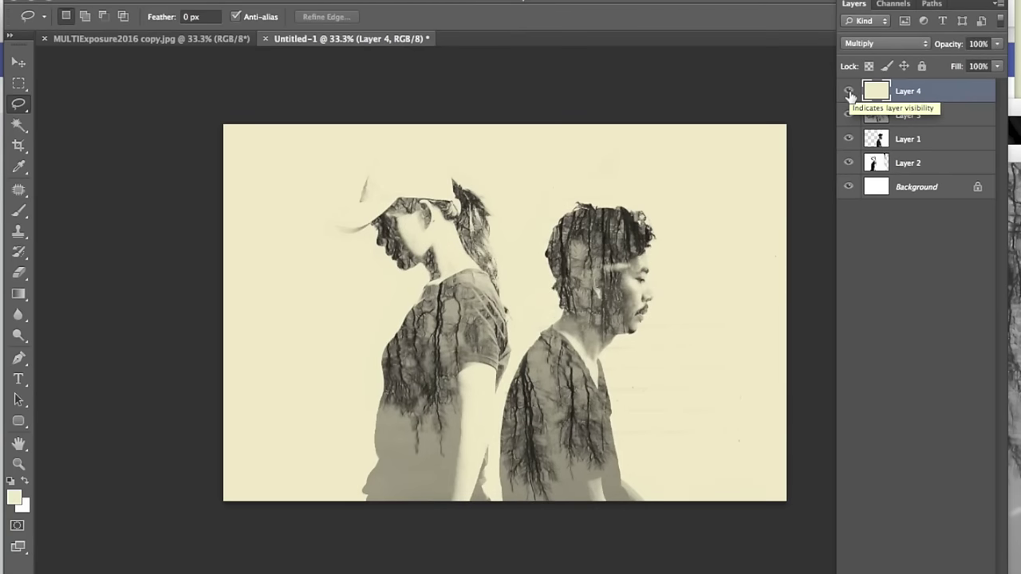
- Save the composite as the layered Photoshop file DUO EXPOSURE 2.psd in the existing EXPOSURE 22 folder
scroll(850, 95, up, 3)
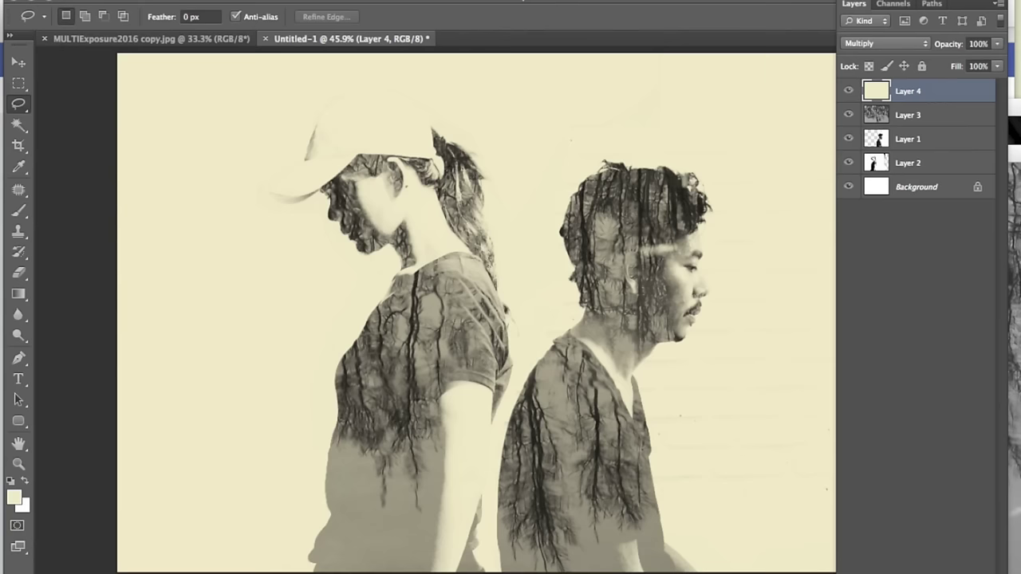
click(131, 0)
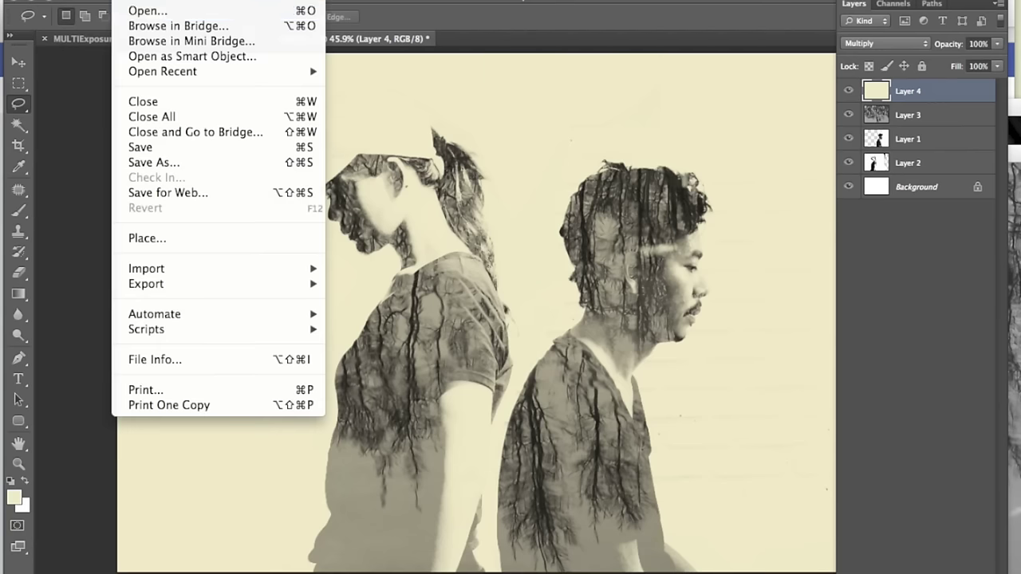
click(154, 161)
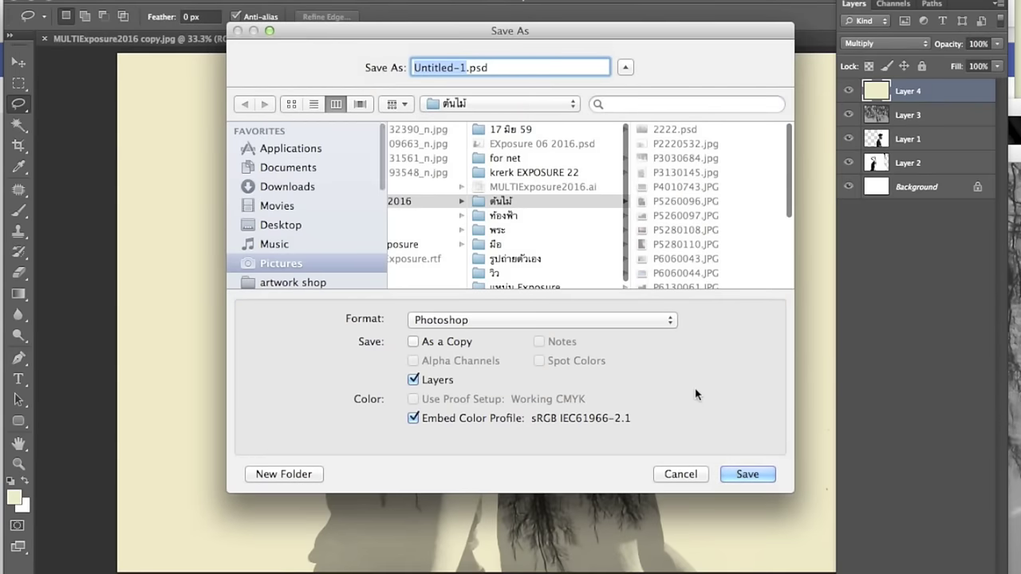
click(530, 174)
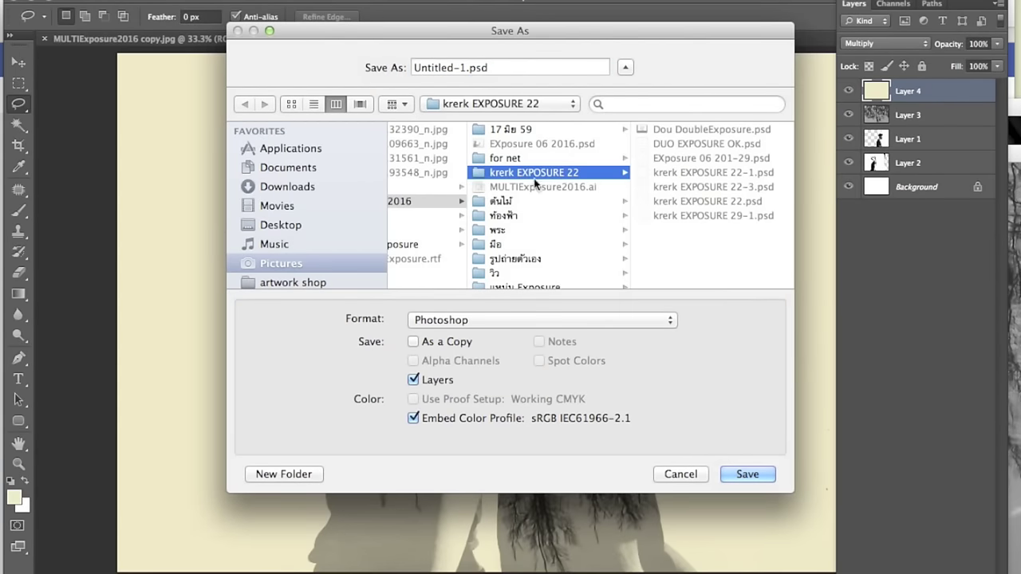
click(682, 145)
click(516, 70)
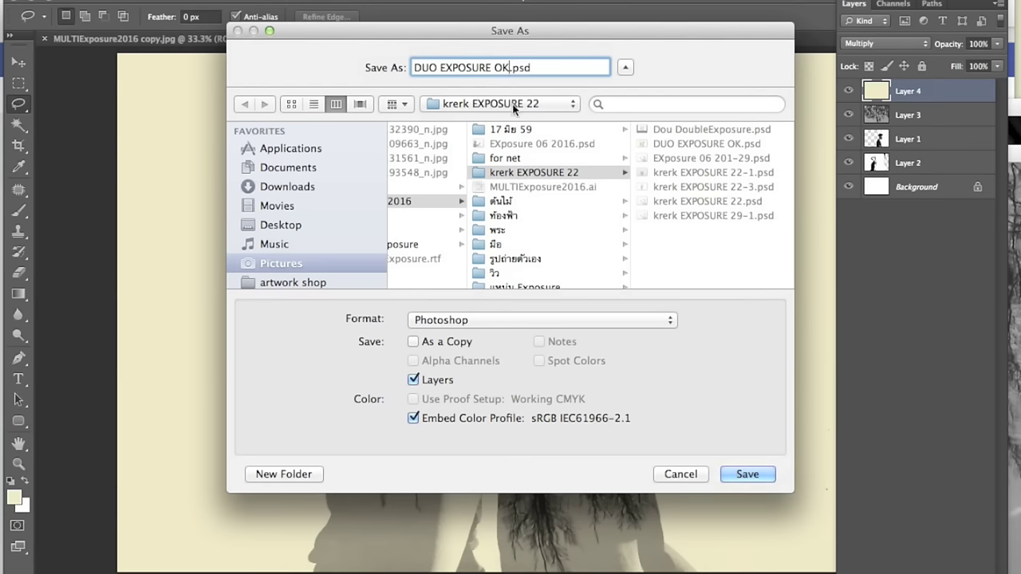
key(BackSpace)
key(BackSpace)
text(2)
key(Return)
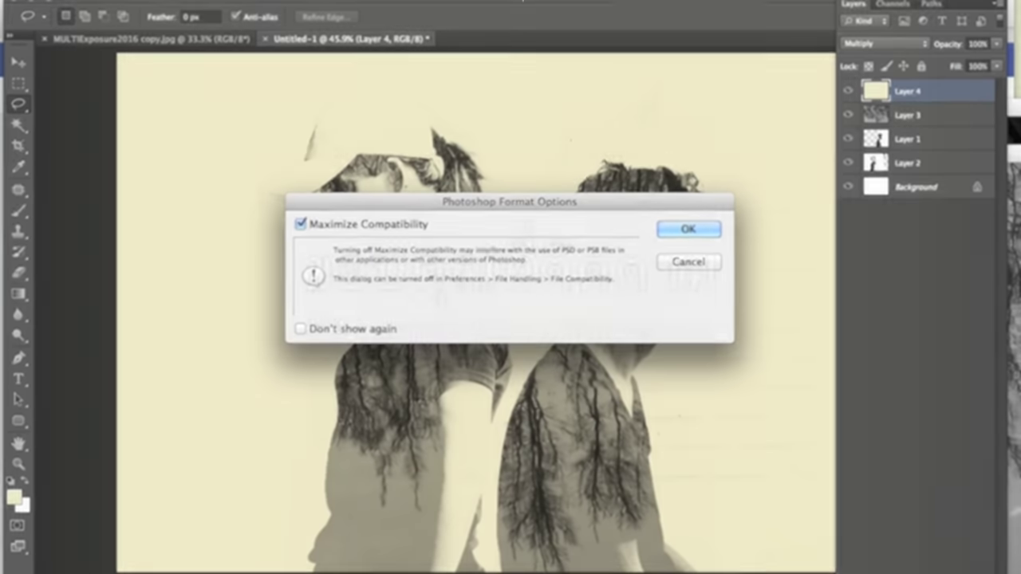